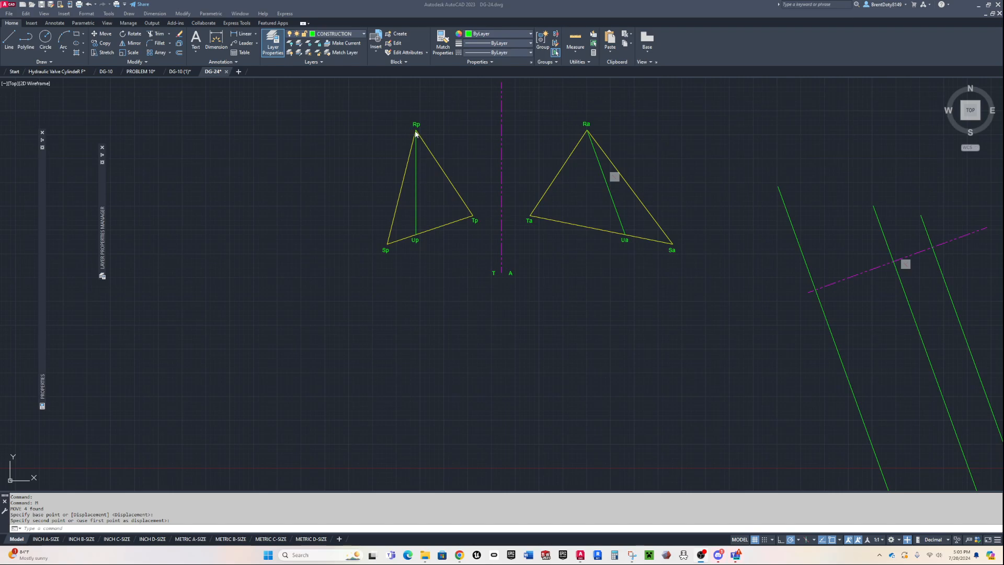
Move the three parallel projection lines and their crossing fold line so the leftmost projector starts at vertex Ta.
left_click(416, 233)
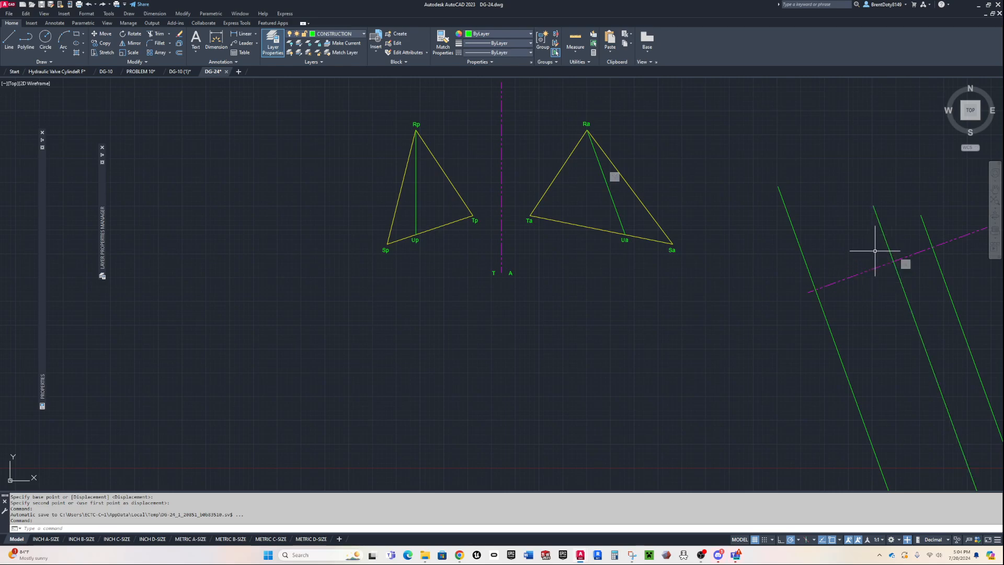
key("Escape")
key("Escape")
key("Escape")
left_click(947, 198)
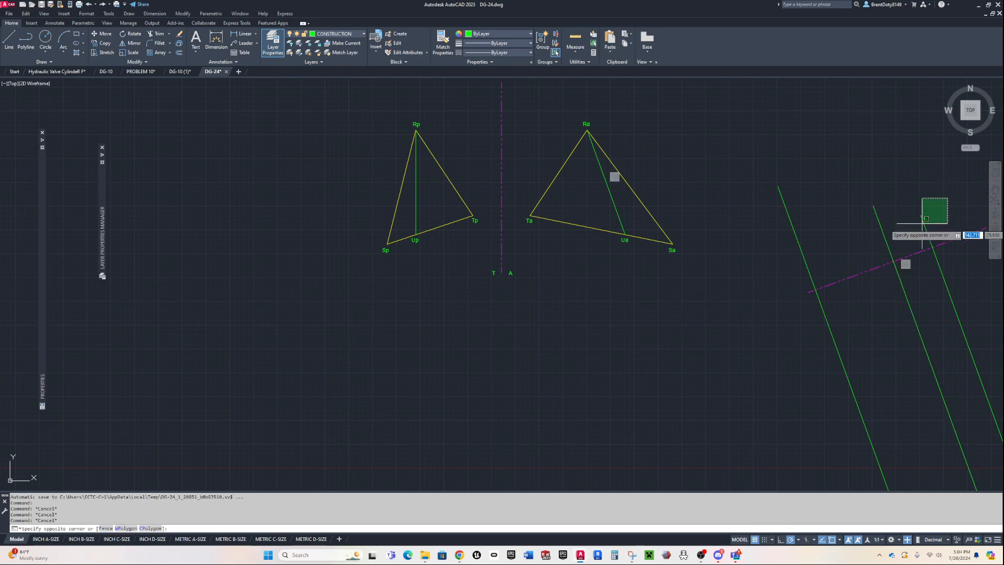
left_click(782, 355)
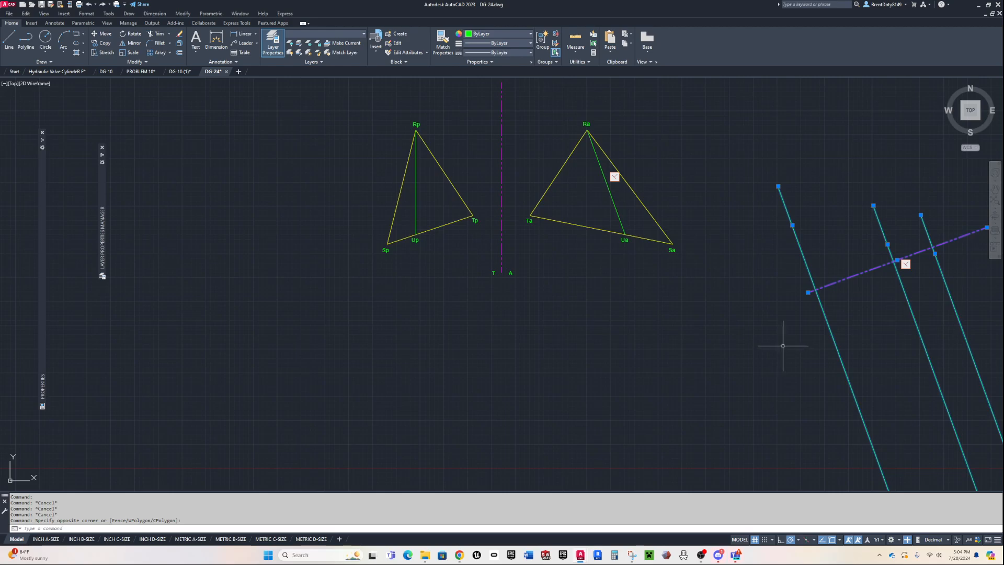
type("m")
key("Return")
left_click(778, 187)
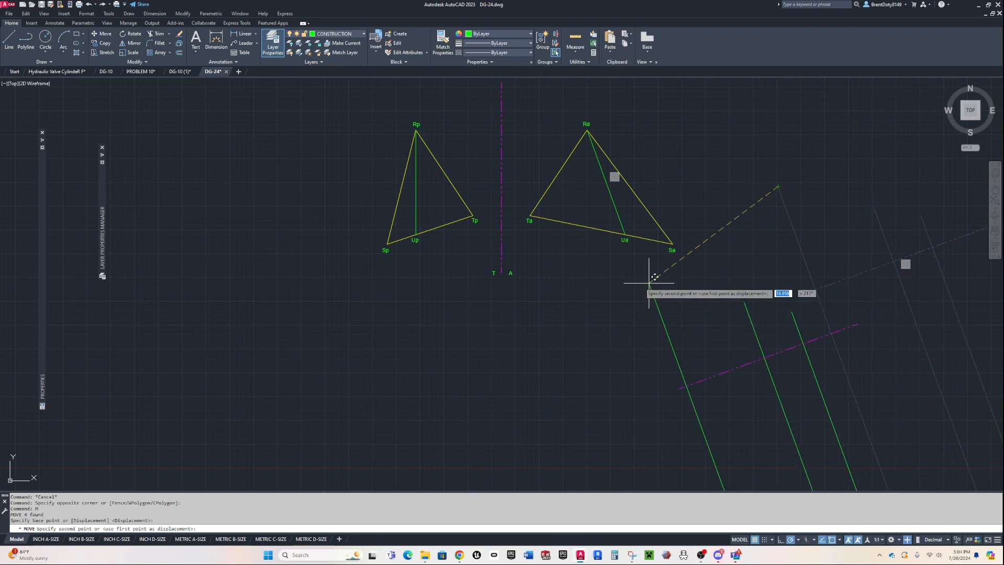
left_click(530, 215)
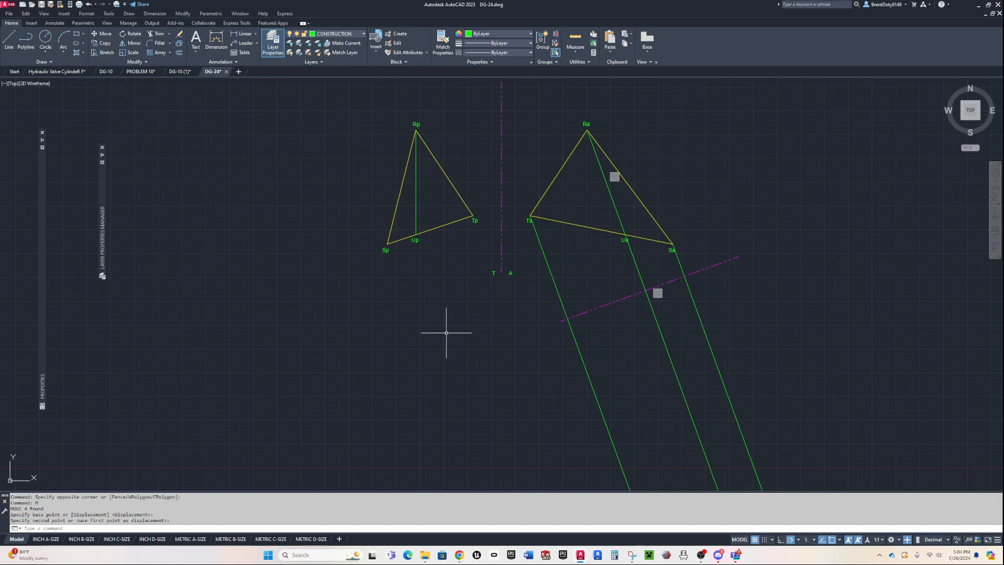
Offset the inclined fold line away from the triangle by the horizontal distance from Tp to the vertical fold line.
type("o")
key("Return")
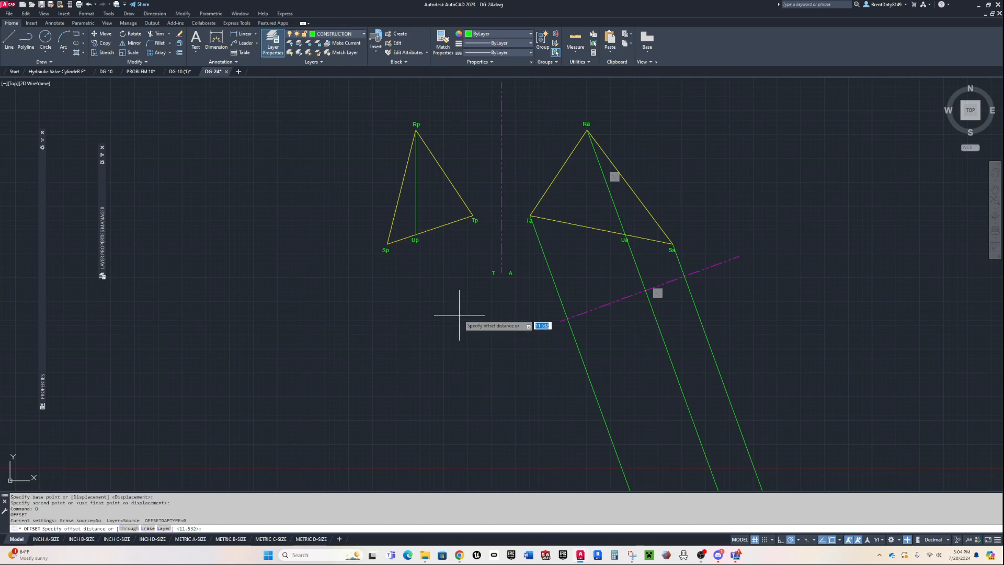
left_click(473, 215)
left_click(500, 216)
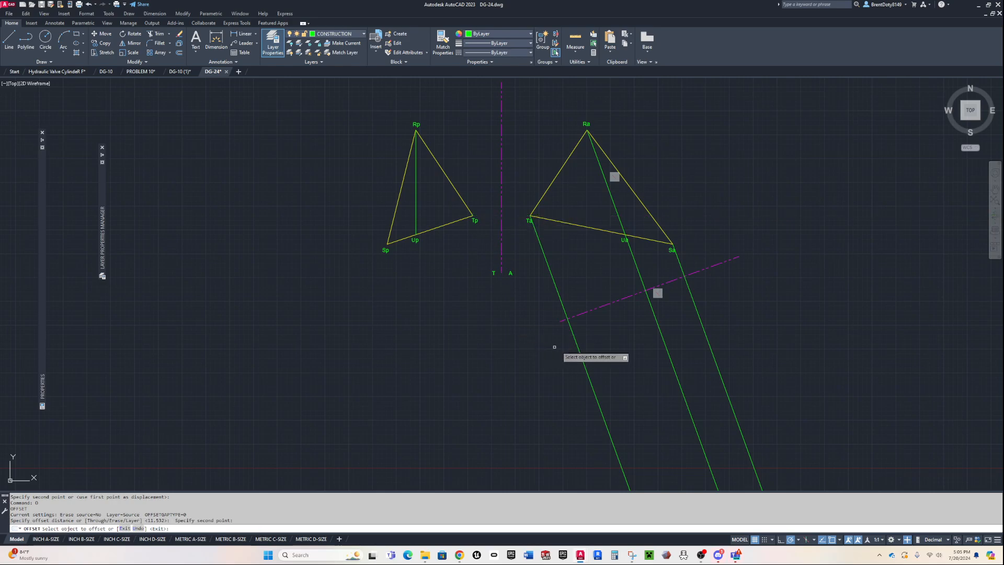
left_click(578, 314)
left_click(623, 364)
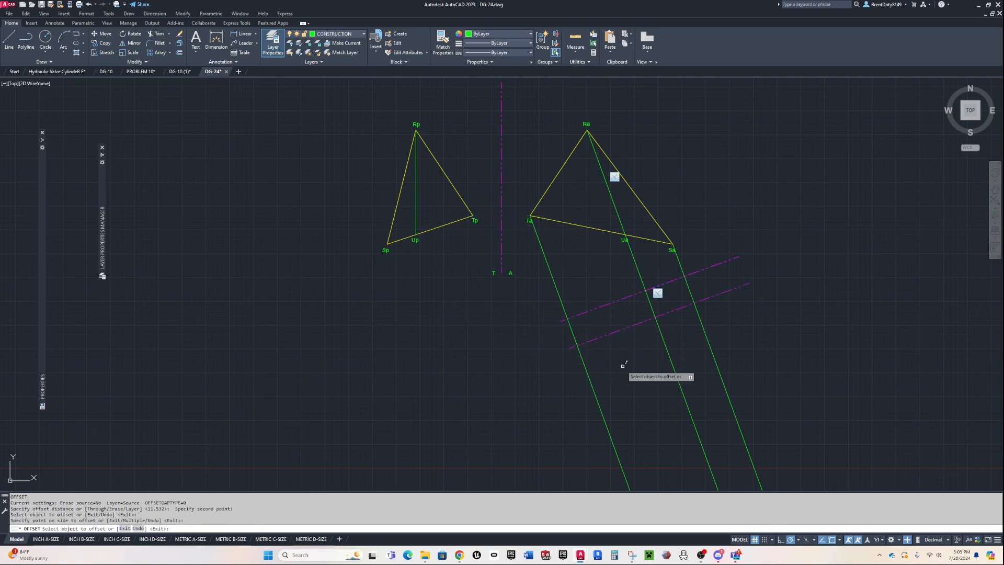
key("Return")
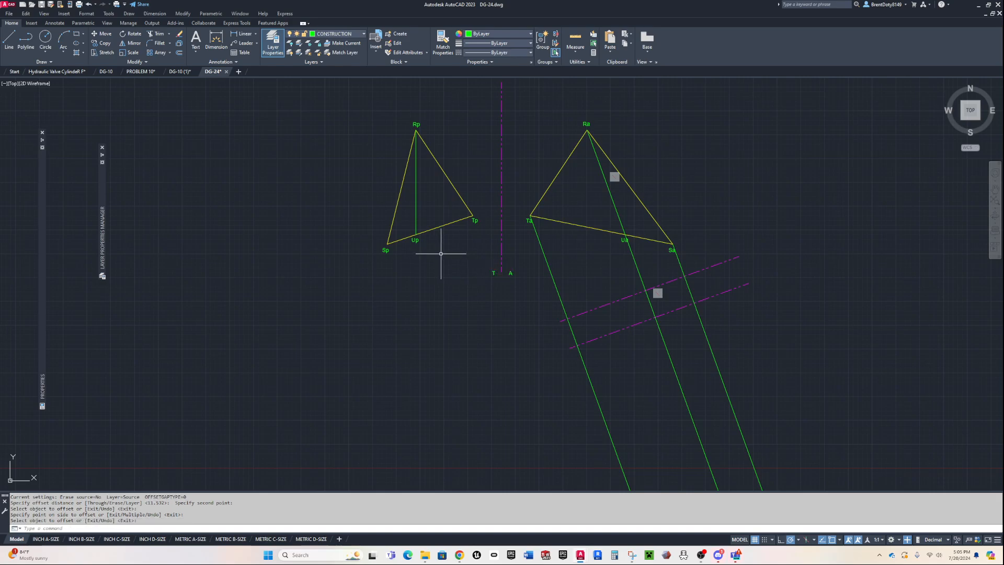
Offset the original inclined fold line away from the triangle by the horizontal distance from Up to the vertical fold line.
key("Return")
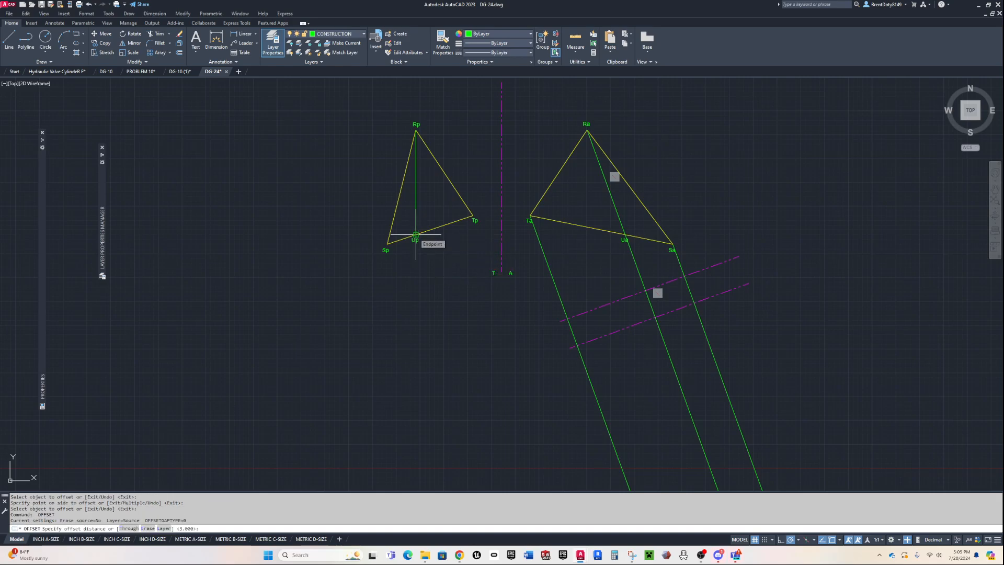
left_click(415, 235)
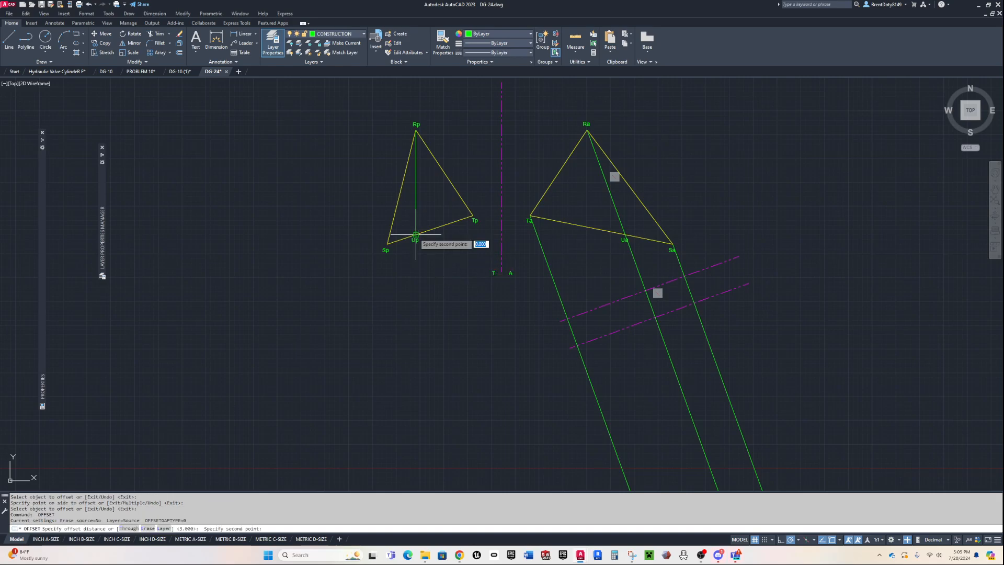
left_click(502, 234)
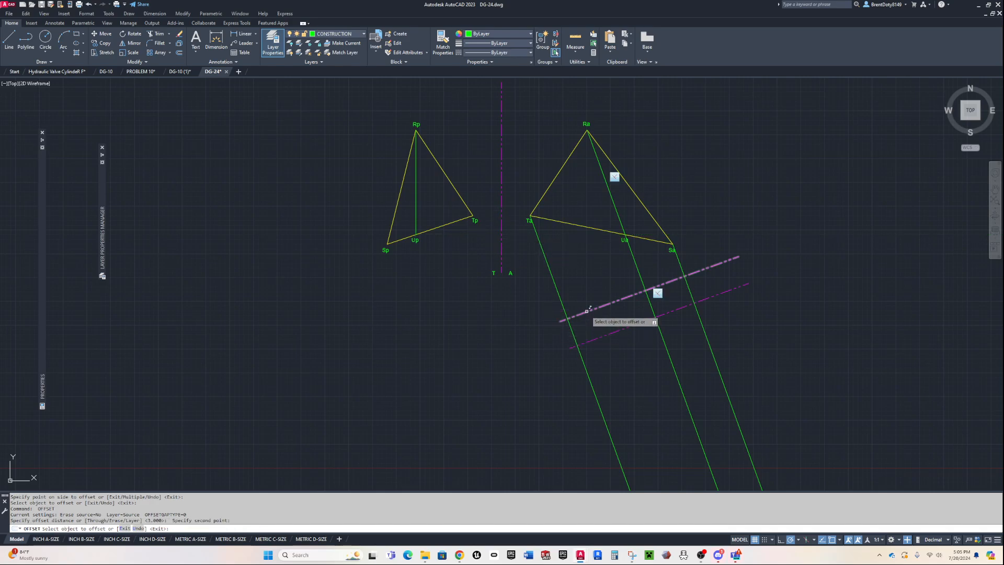
left_click(587, 310)
left_click(639, 368)
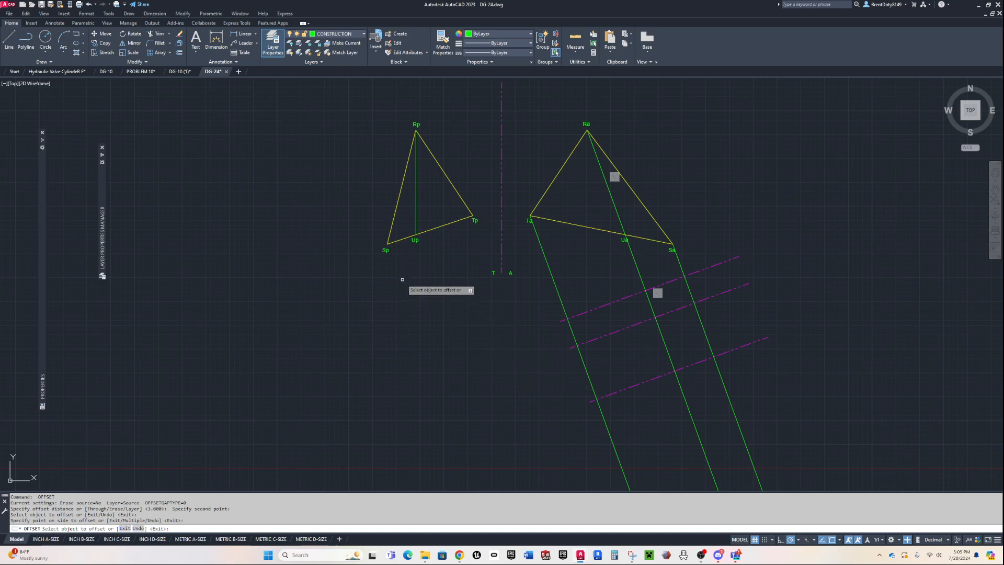
key("Return")
Offset the original inclined fold line away from the triangle by the horizontal distance from Sp to the vertical fold line.
key("Return")
left_click(387, 243)
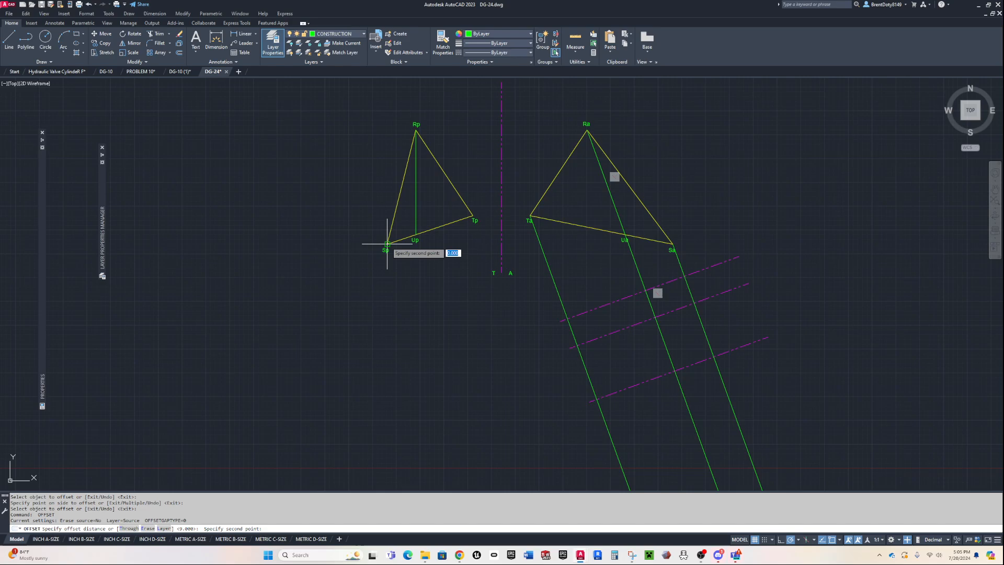
left_click(501, 243)
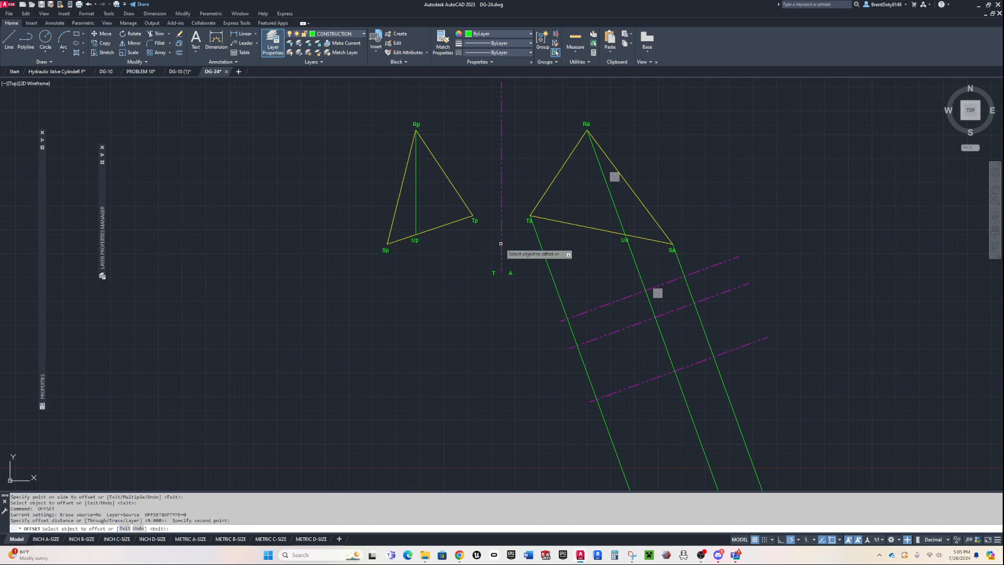
left_click(628, 297)
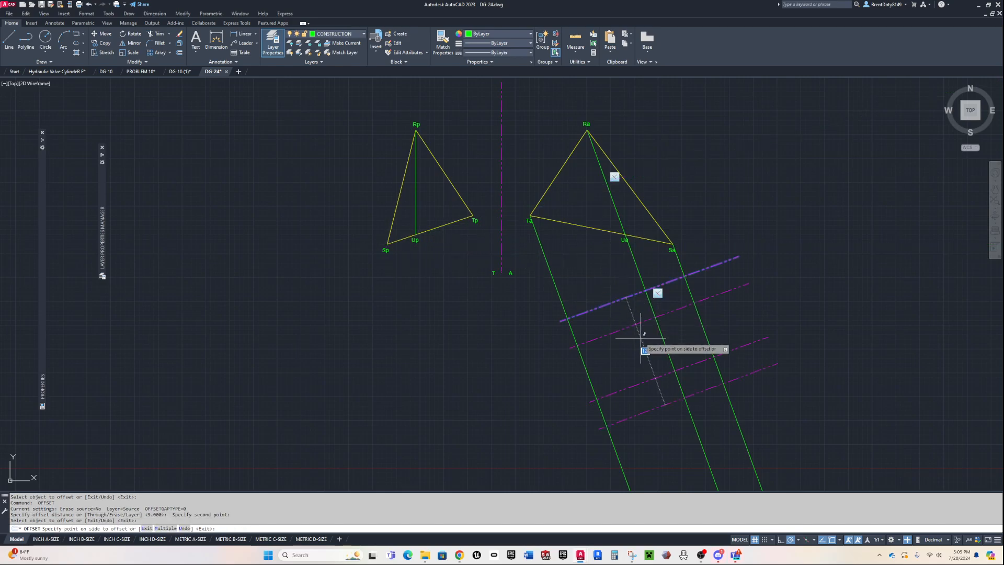
left_click(678, 413)
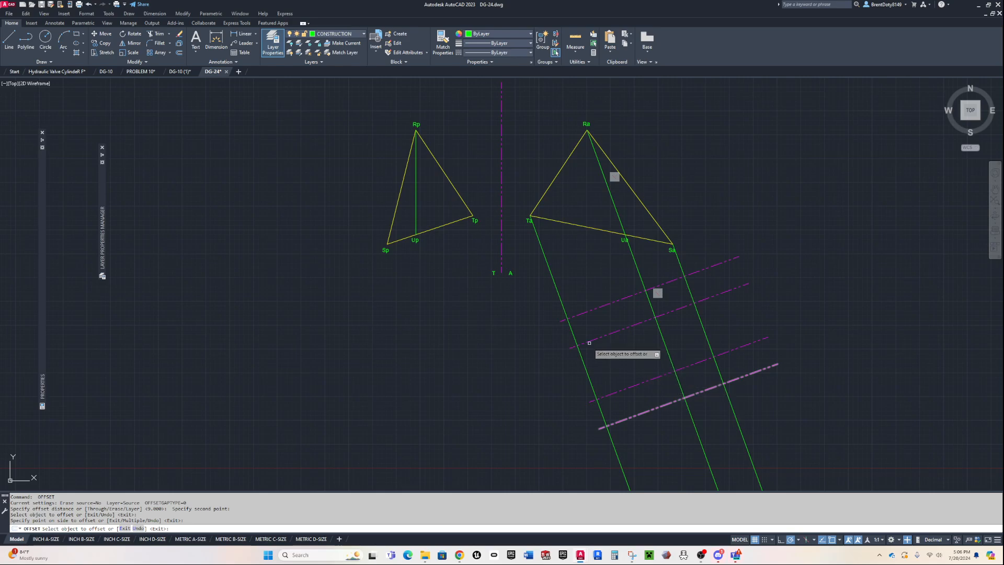
key("Return")
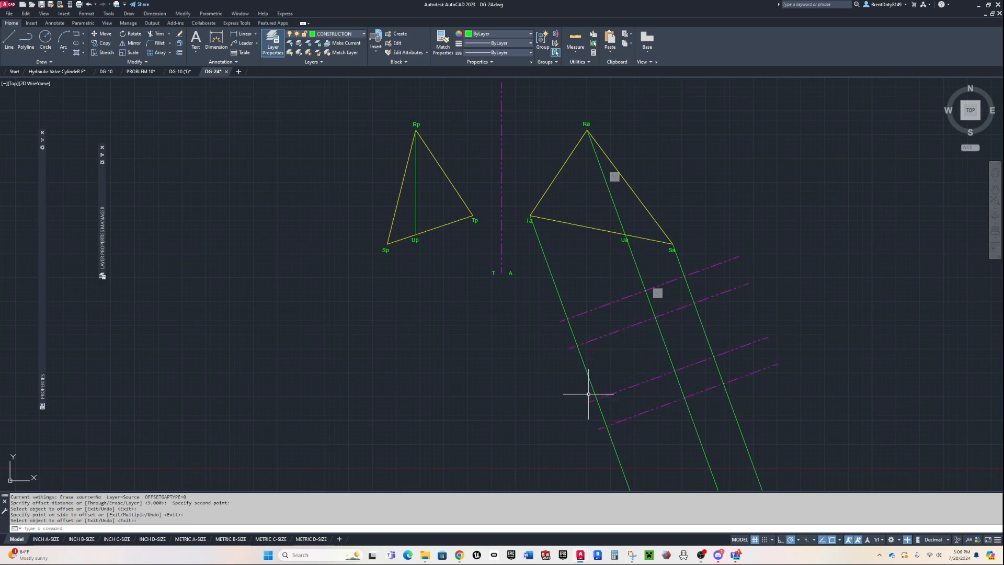
Draw a line from the Sa projector's intersection with the farthest offset to the Ta projector's intersection with the nearest offset.
type("l")
key("Return")
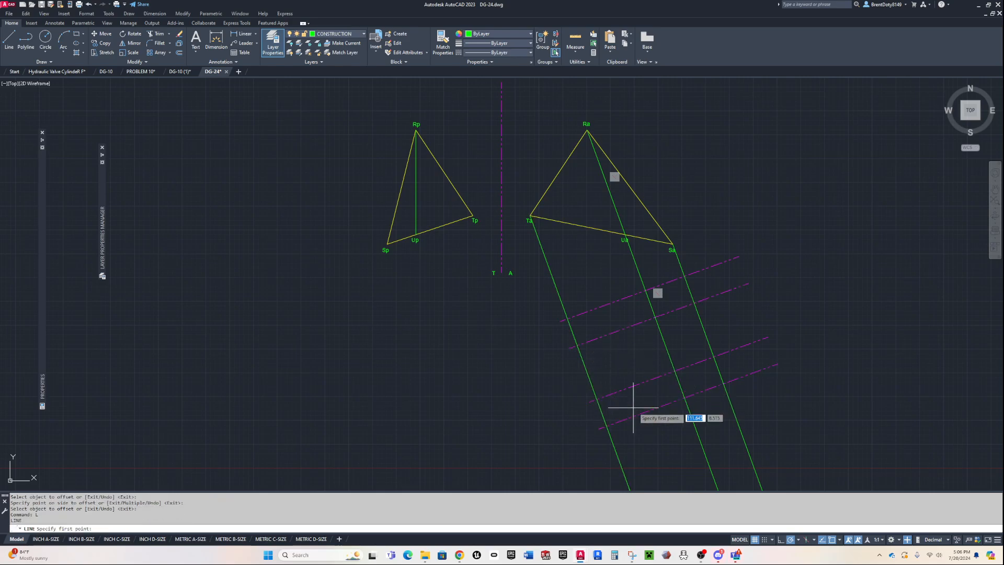
left_click(723, 384)
left_click(577, 345)
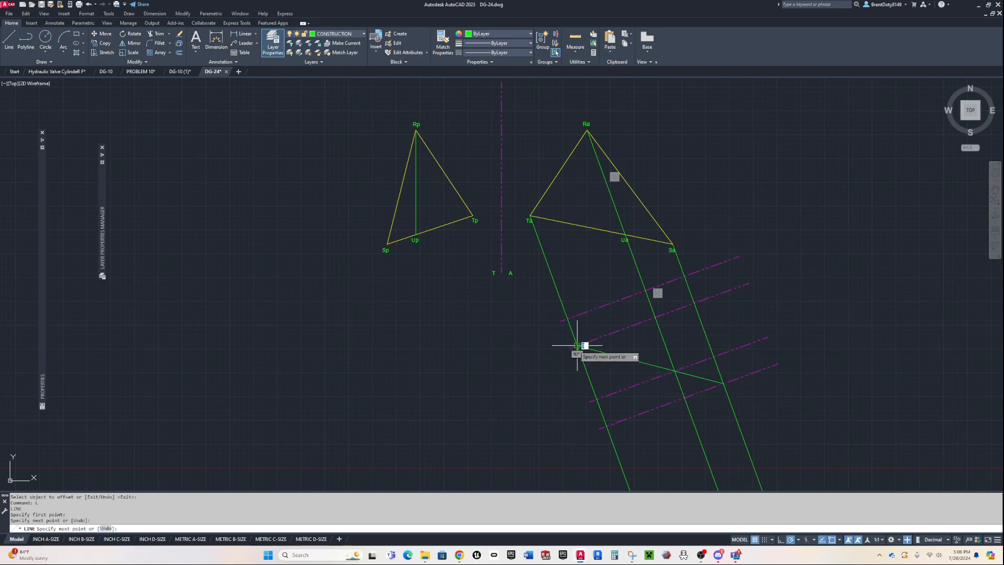
key("Return")
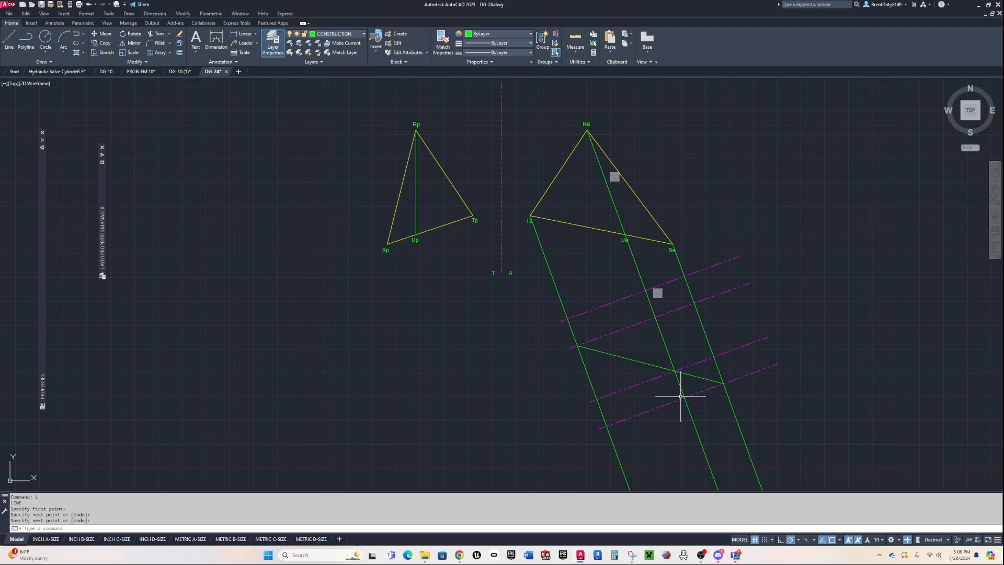
scroll(674, 376, "up", 5)
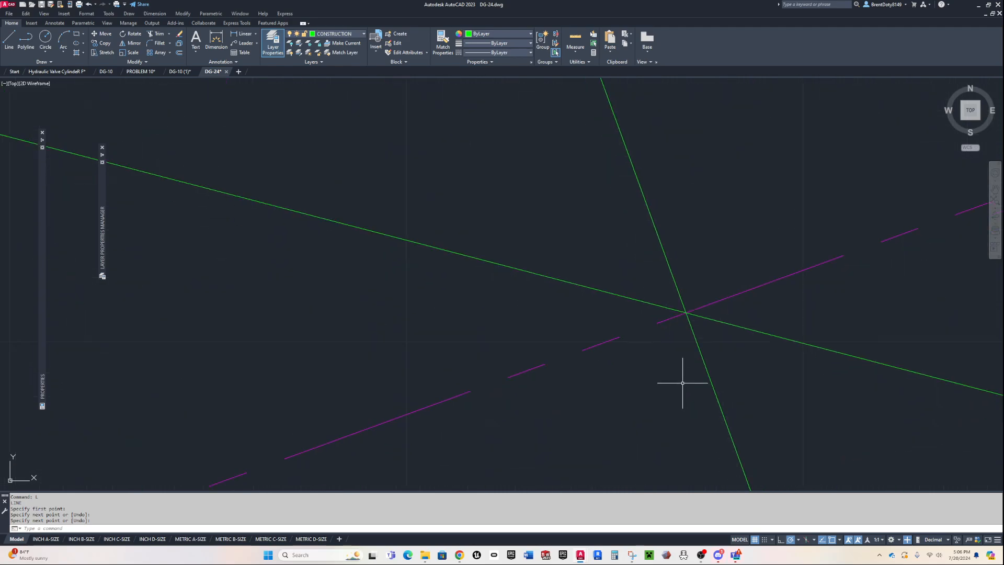
scroll(682, 383, "down", 8)
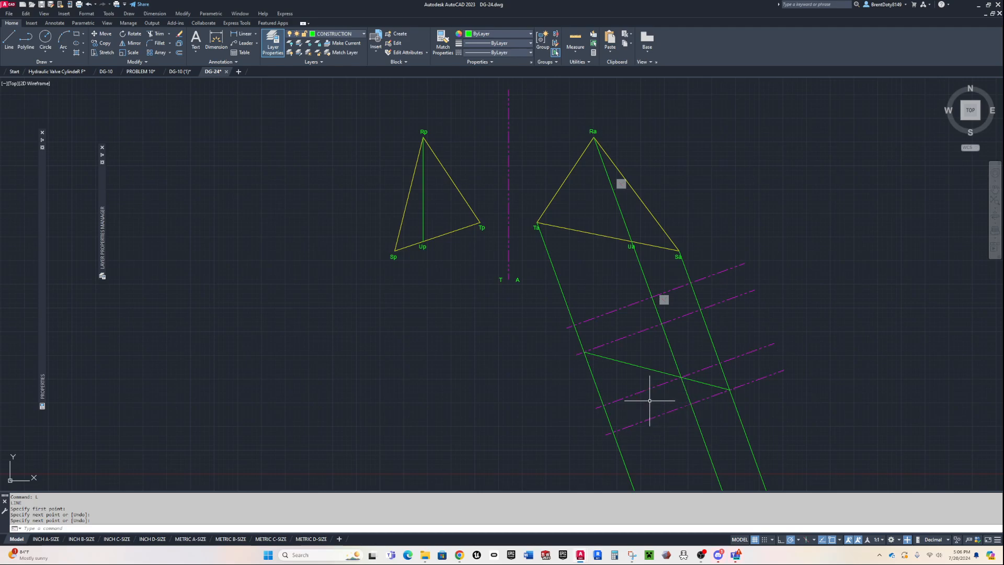
Copy the Ta label from its triangle vertex to the new line's endpoint on the Ta projector.
type("p")
key("Return")
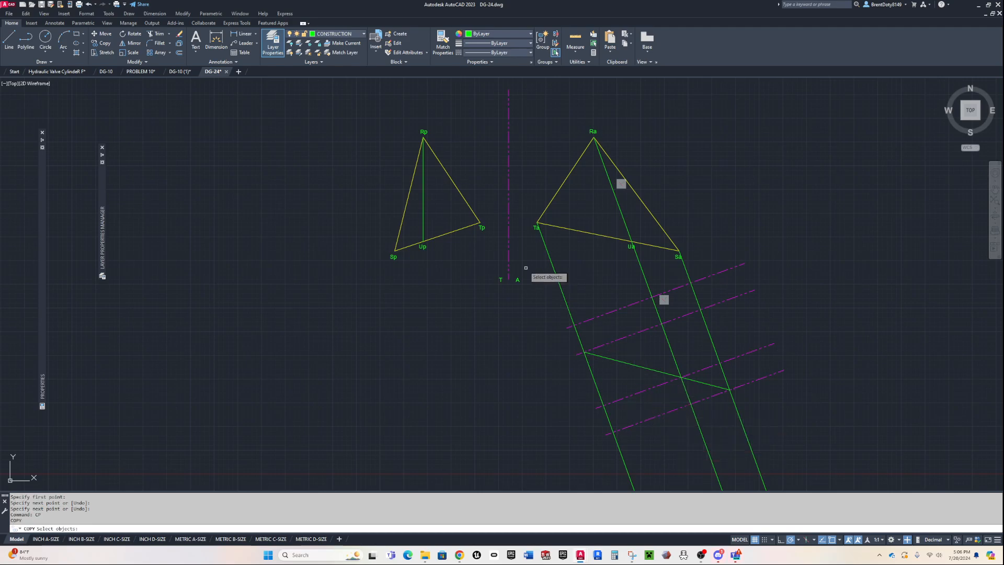
left_click(537, 225)
key("Return")
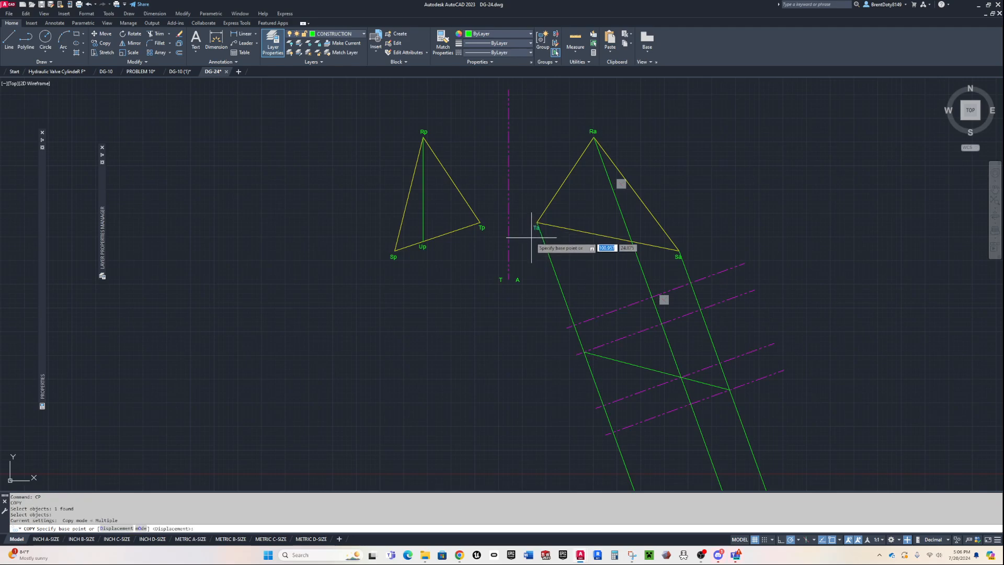
left_click(537, 223)
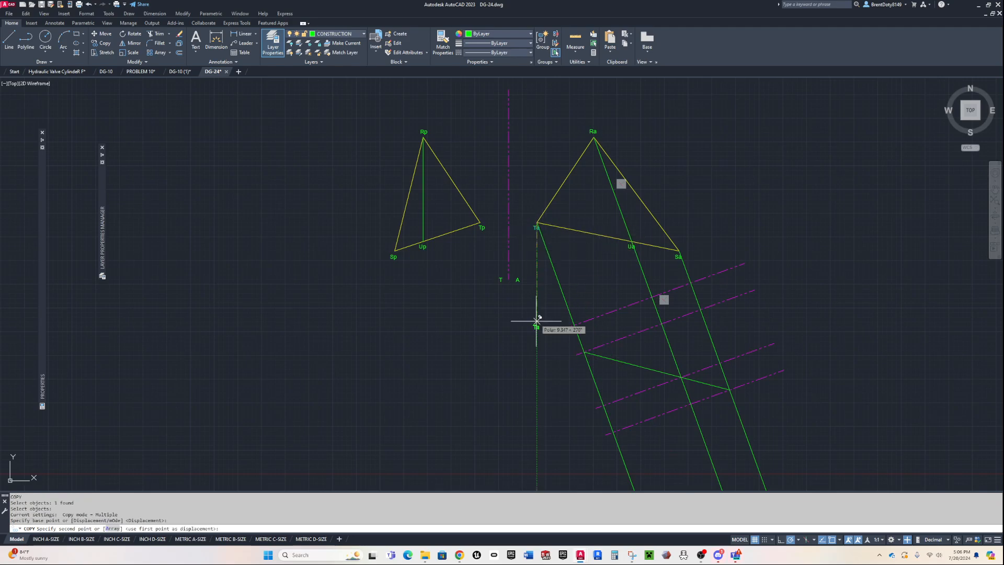
left_click(584, 353)
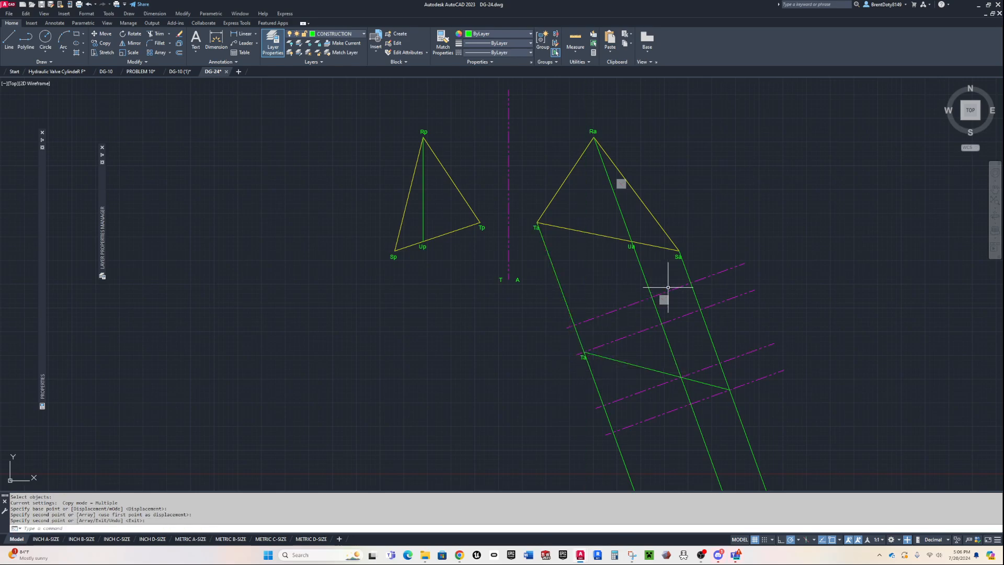
key("Return")
Copy the Sa label from its triangle vertex to the new line's endpoint on the Sa projector.
key("Return")
left_click(678, 257)
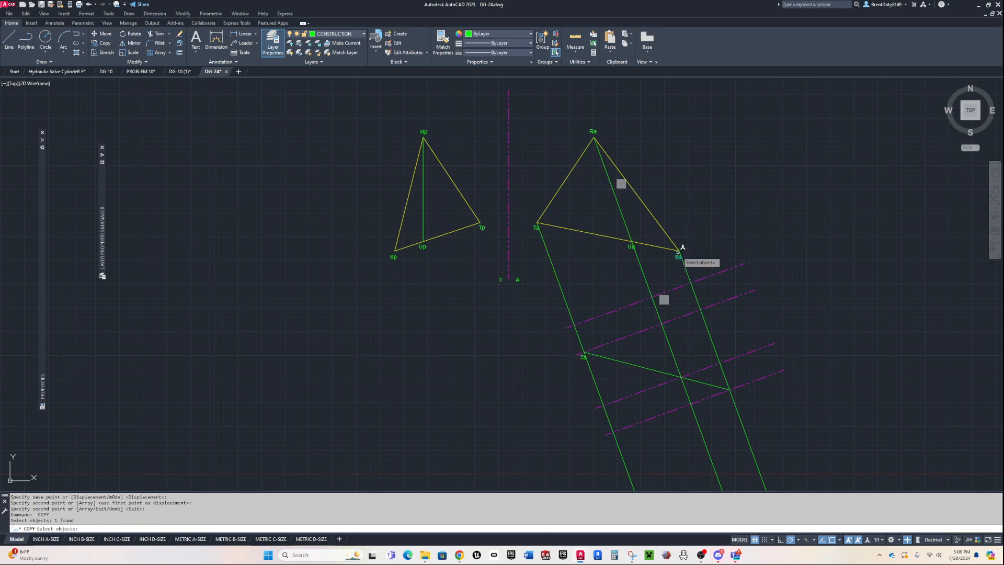
key("Return")
left_click(678, 254)
left_click(730, 391)
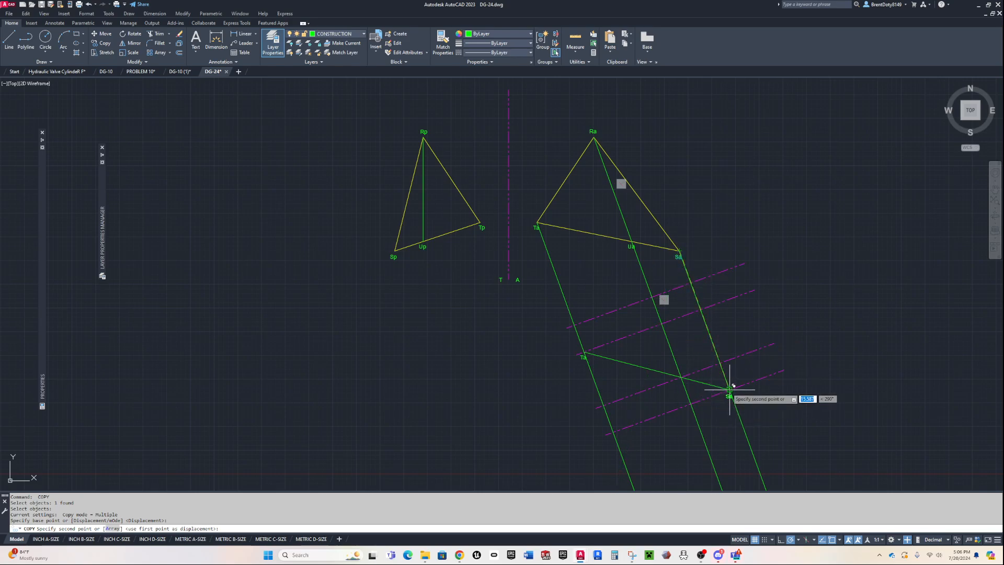
key("Return")
Copy the Ua label to the point where the new line crosses the middle projector.
key("Return")
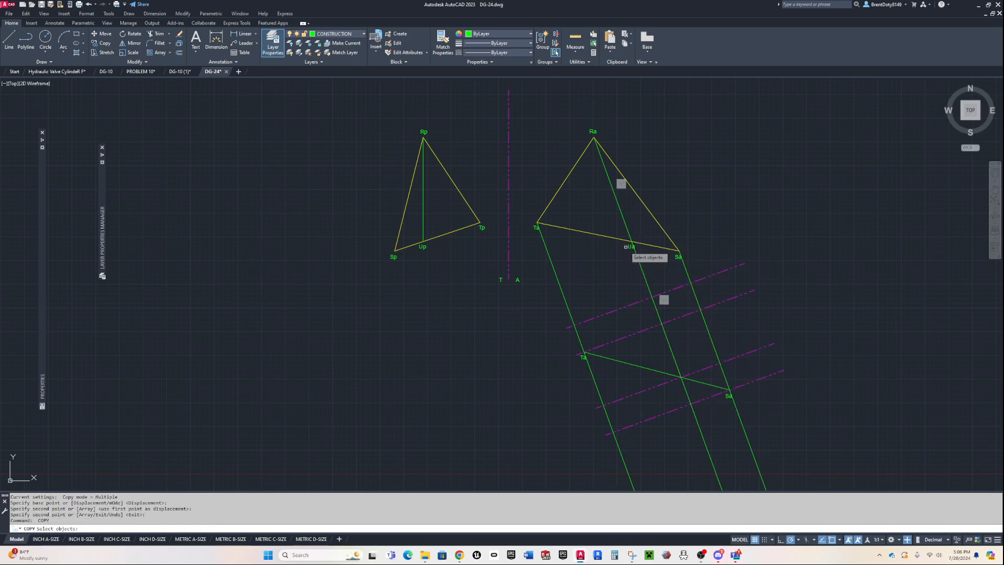
left_click(628, 246)
key("Return")
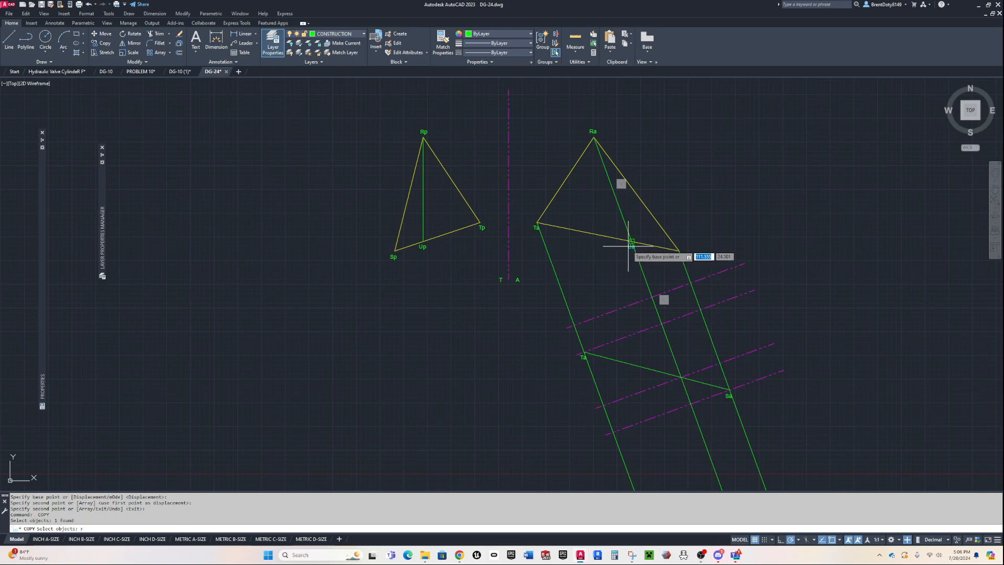
left_click(631, 242)
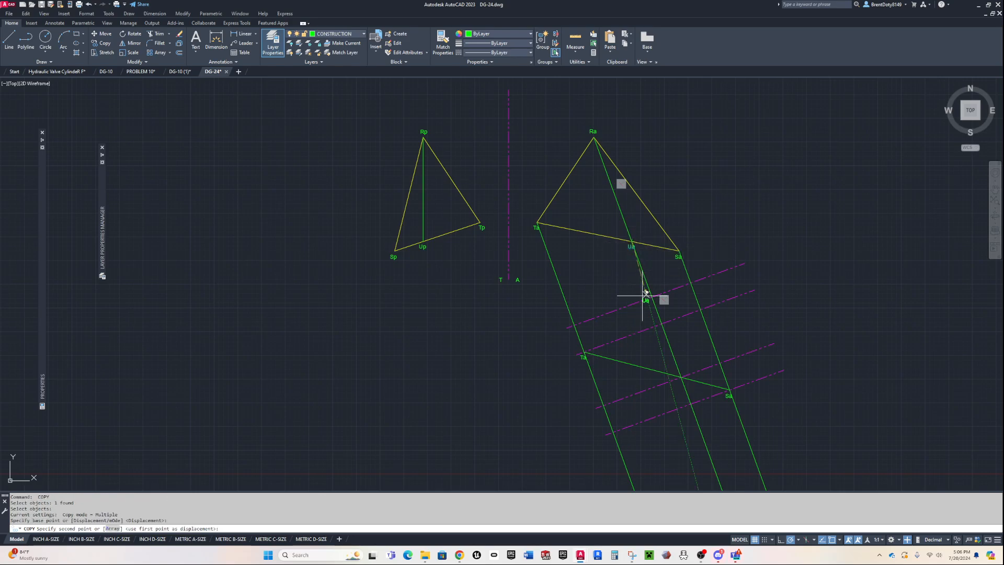
left_click(667, 376)
key("Return")
Copy the Ra label from the triangle's apex to just above the copied Ua label on the middle projector.
key("Return")
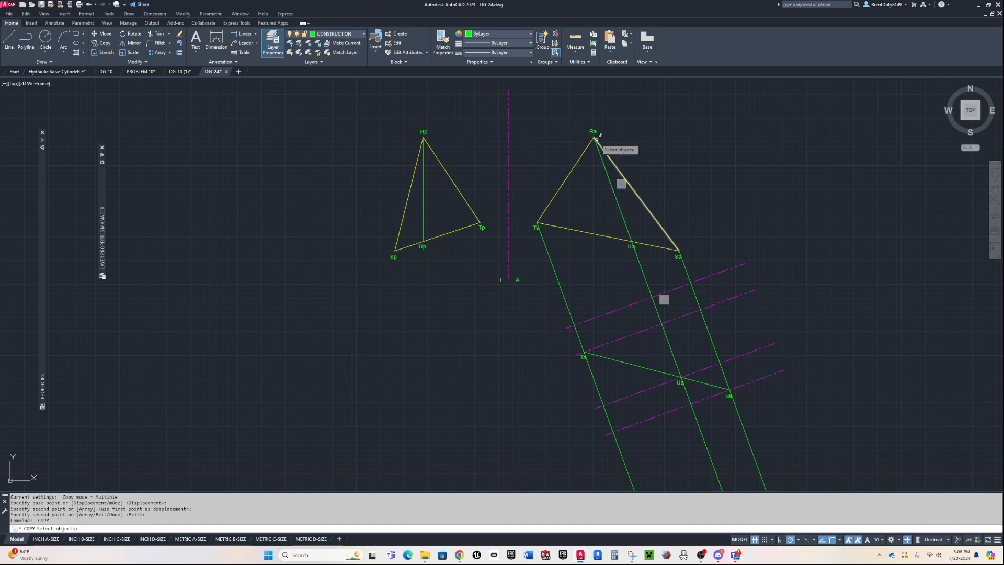
left_click(593, 130)
key("Return")
left_click(594, 135)
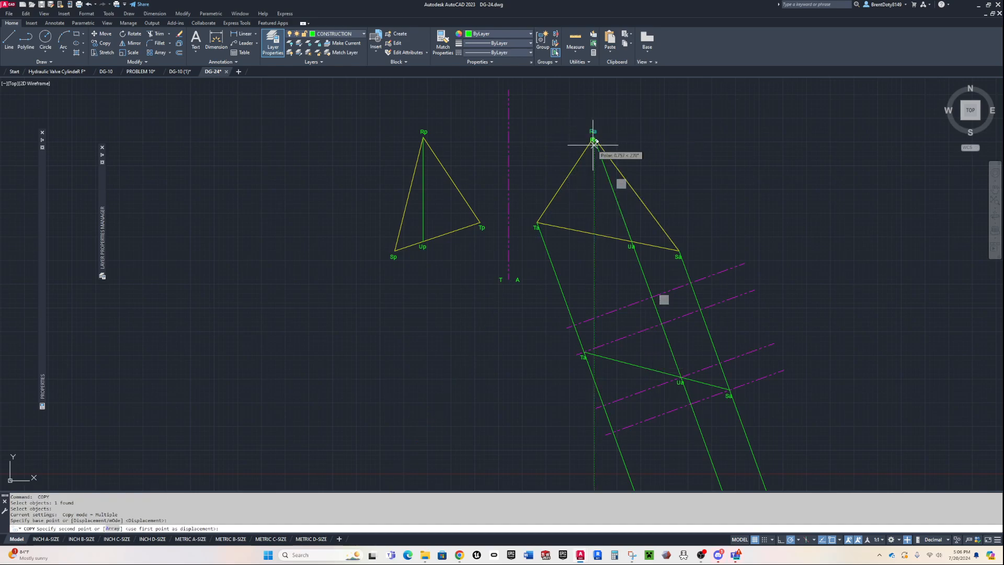
left_click(680, 372)
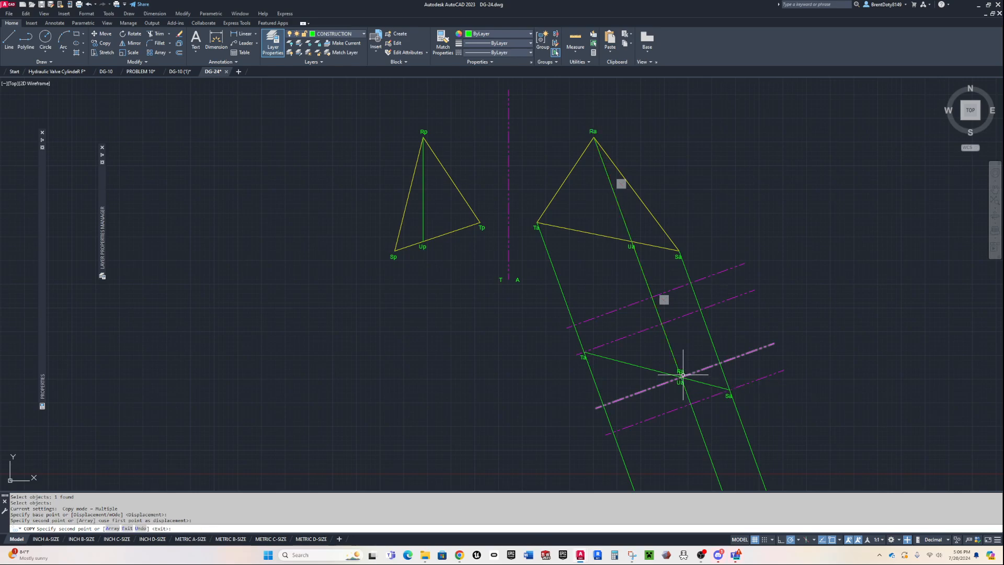
Draw a small circle with a radius of about 0.15 centred where the middle projector crosses the new Ta–Sa line.
key("Return")
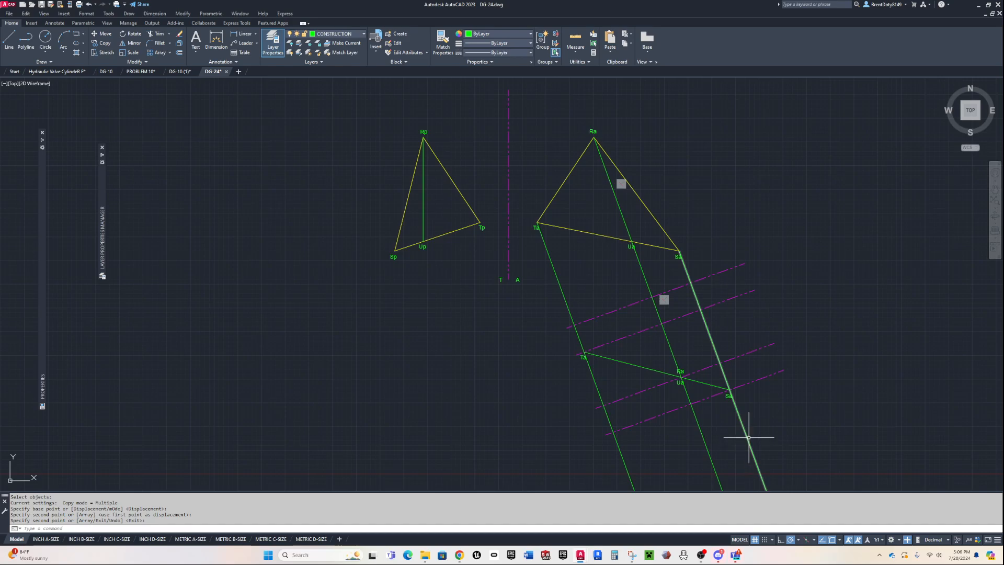
scroll(679, 385, "up", 10)
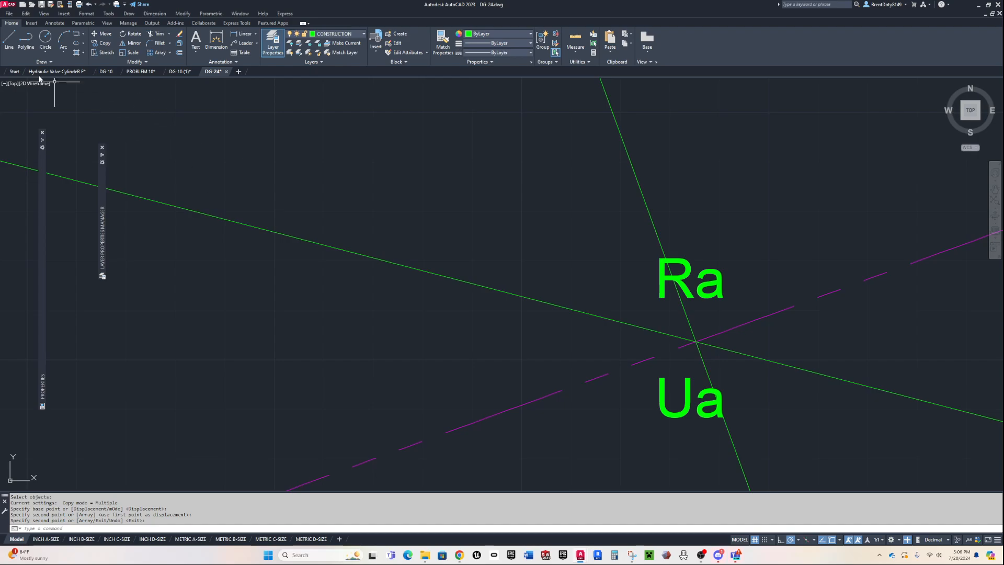
left_click(45, 36)
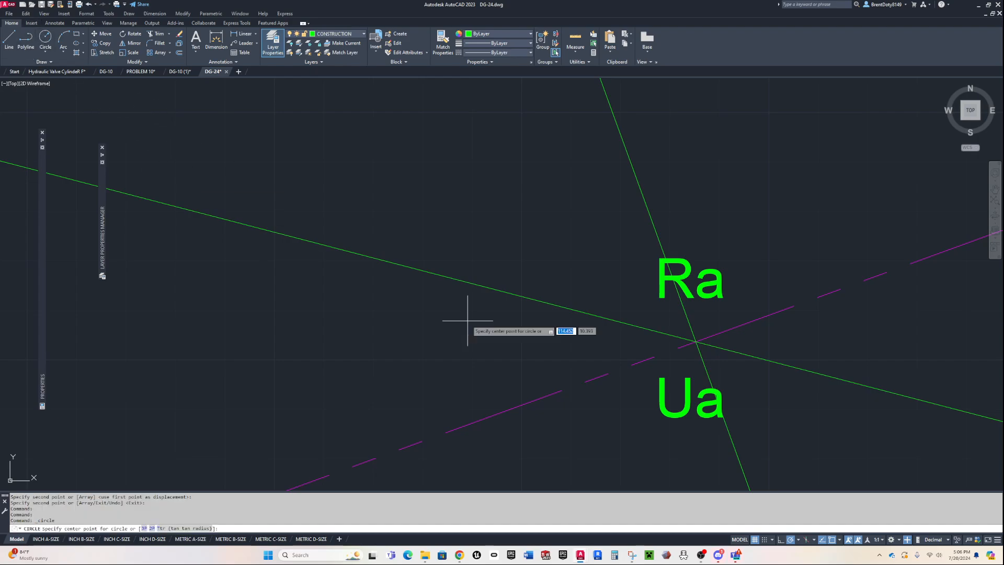
left_click(695, 341)
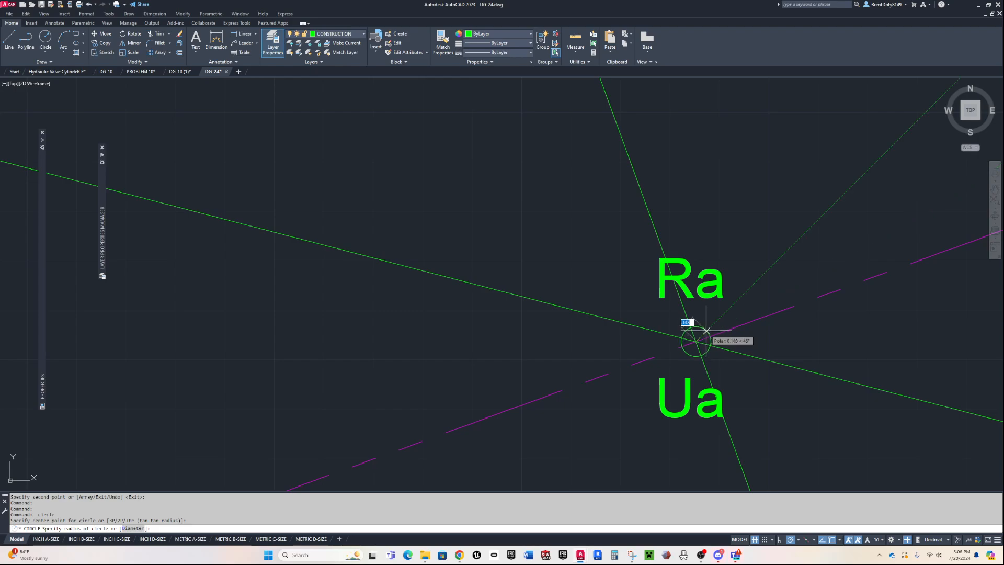
left_click(703, 327)
scroll(697, 330, "down", 6)
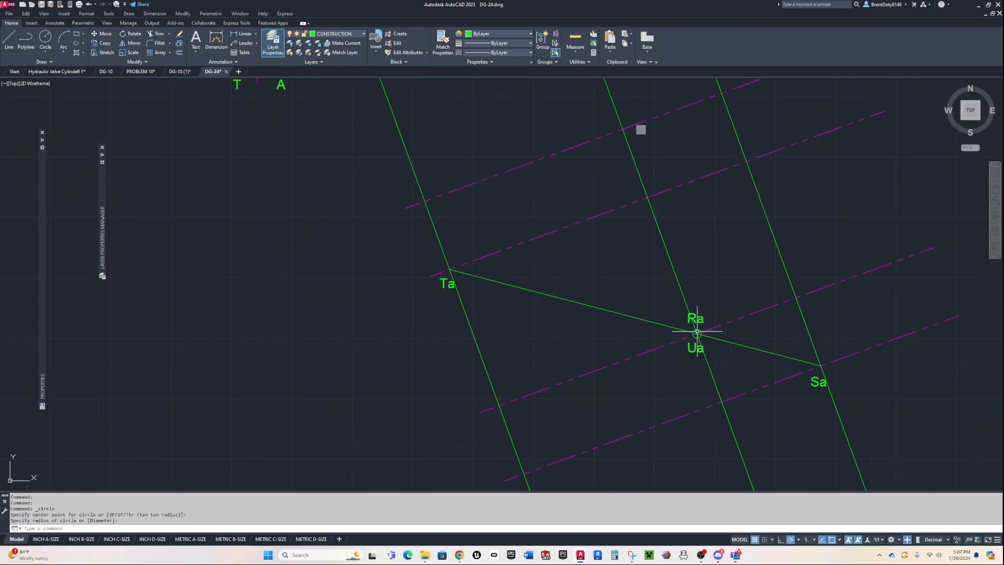
key("Escape")
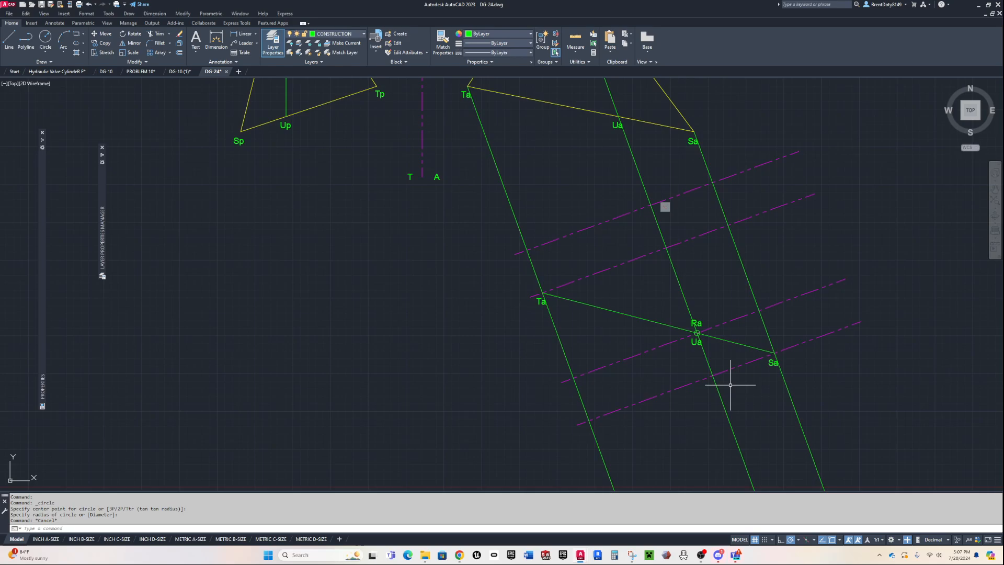
Erase the two lower phantom offset lines that pass through the Ra/Ua point and the projected Sa point.
left_click(874, 184)
left_click(819, 348)
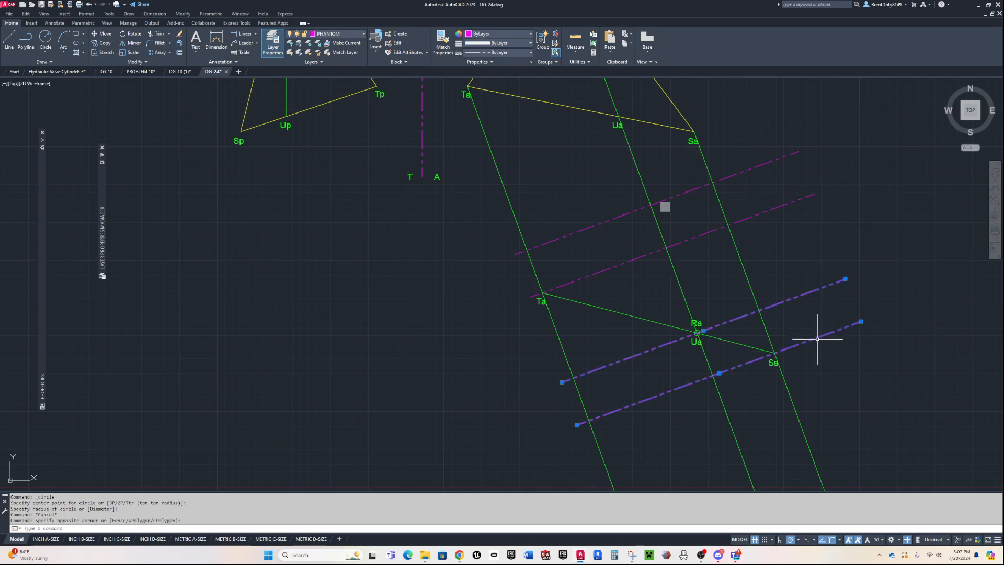
key("Delete")
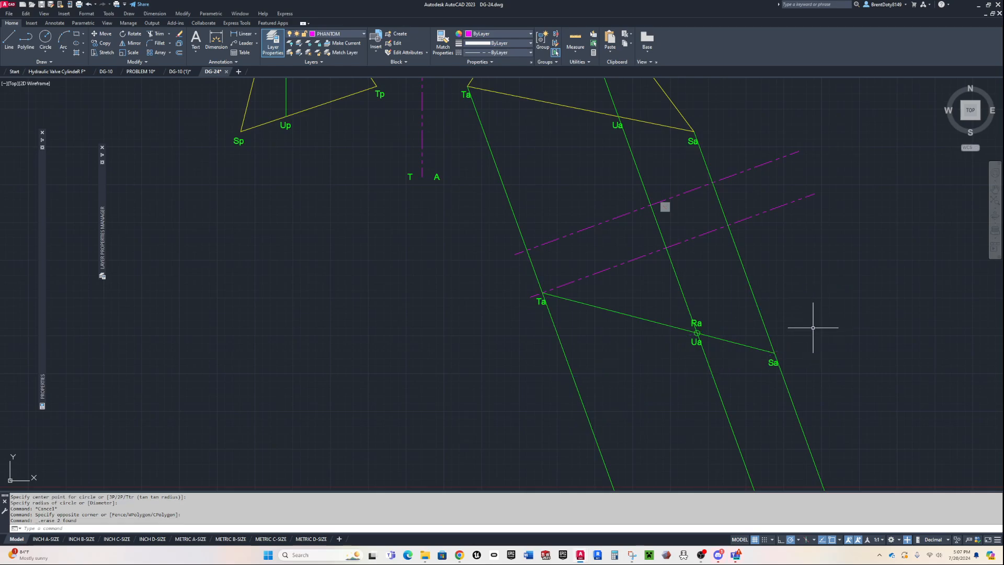
Move the phantom line that passes through the projected Ta point to a free position below the new Ta–Sa line.
scroll(813, 329, "down", 4)
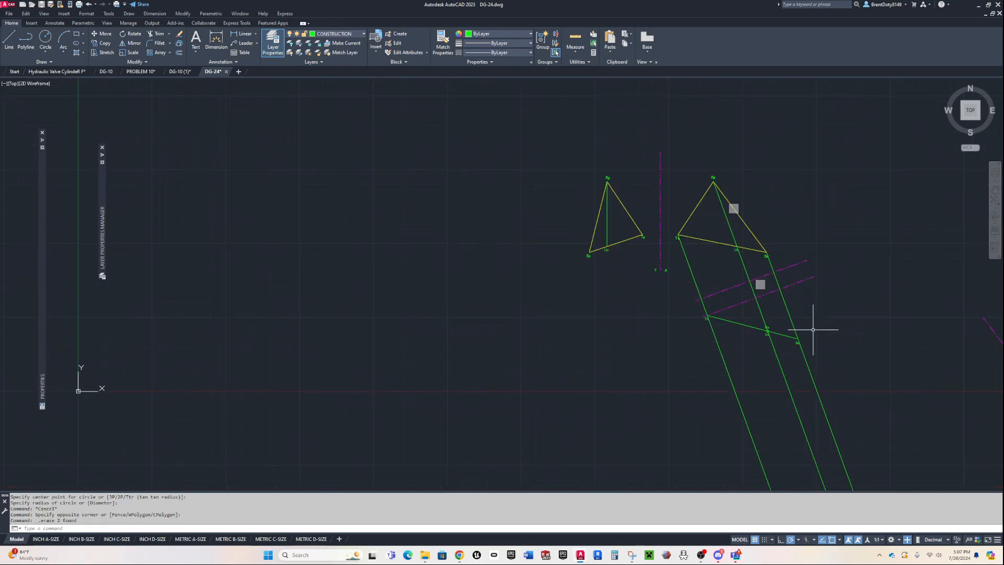
left_click(742, 303)
left_click(758, 297)
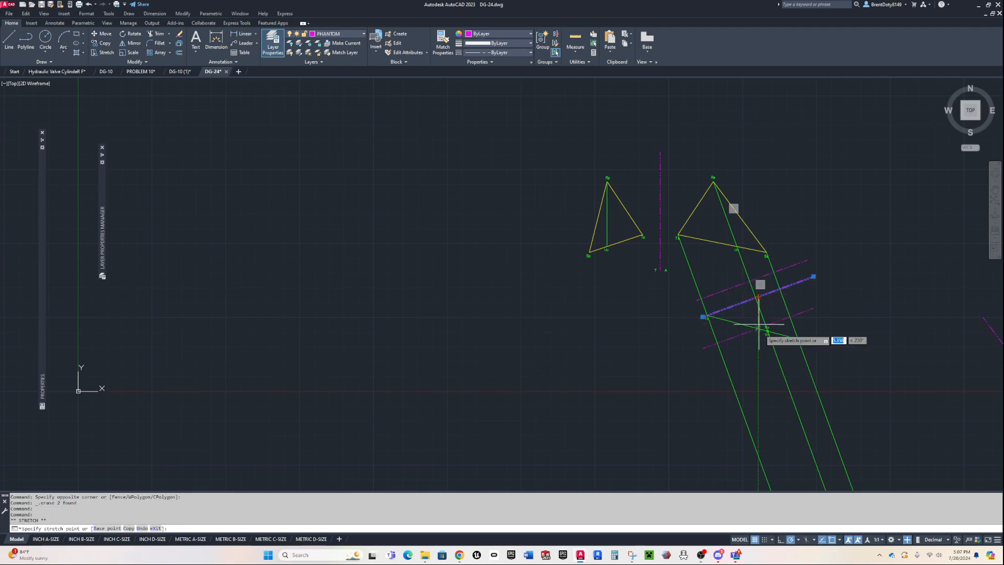
left_click(745, 383)
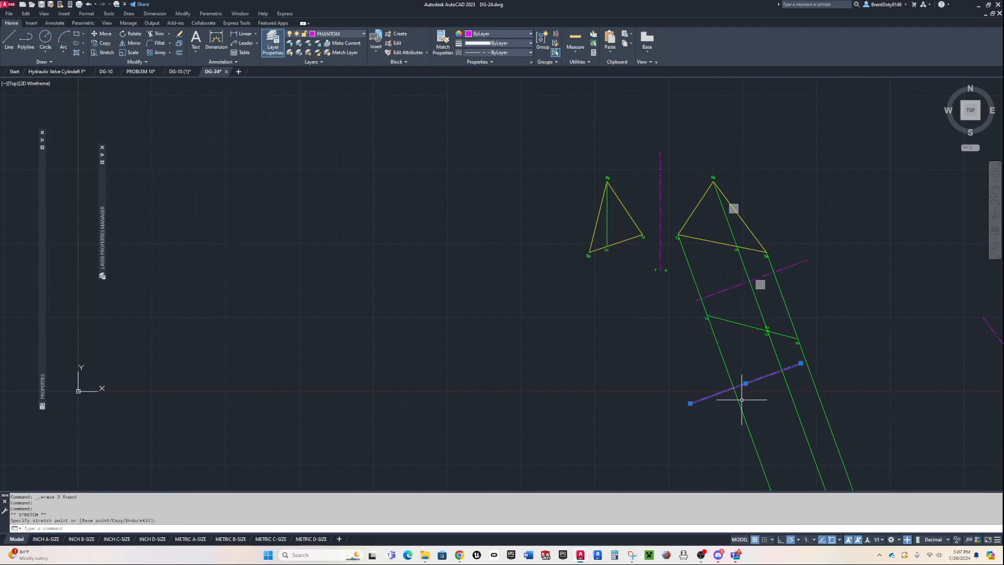
key("Escape")
Erase the three projector rays running down from triangle view A.
left_click(849, 411)
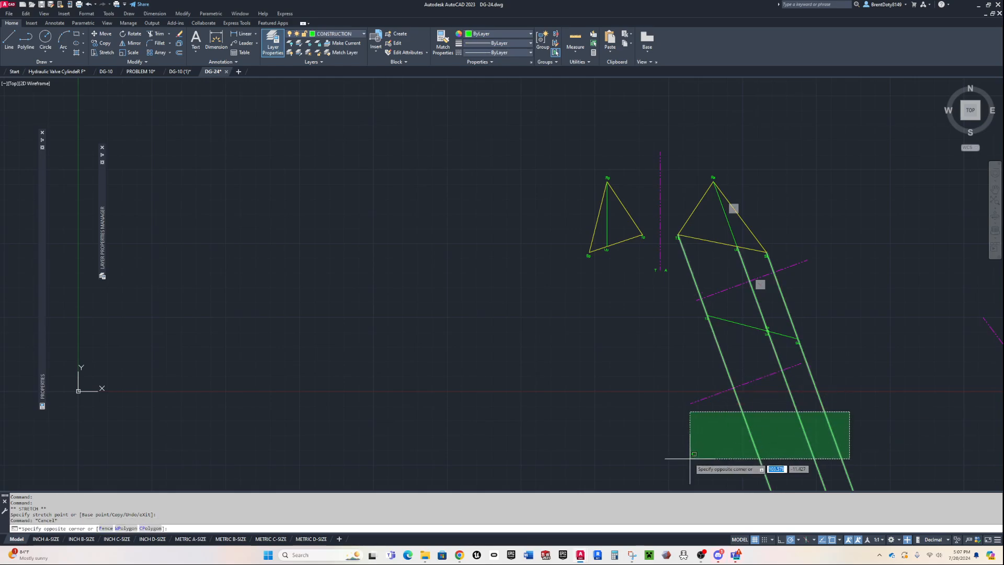
left_click(697, 458)
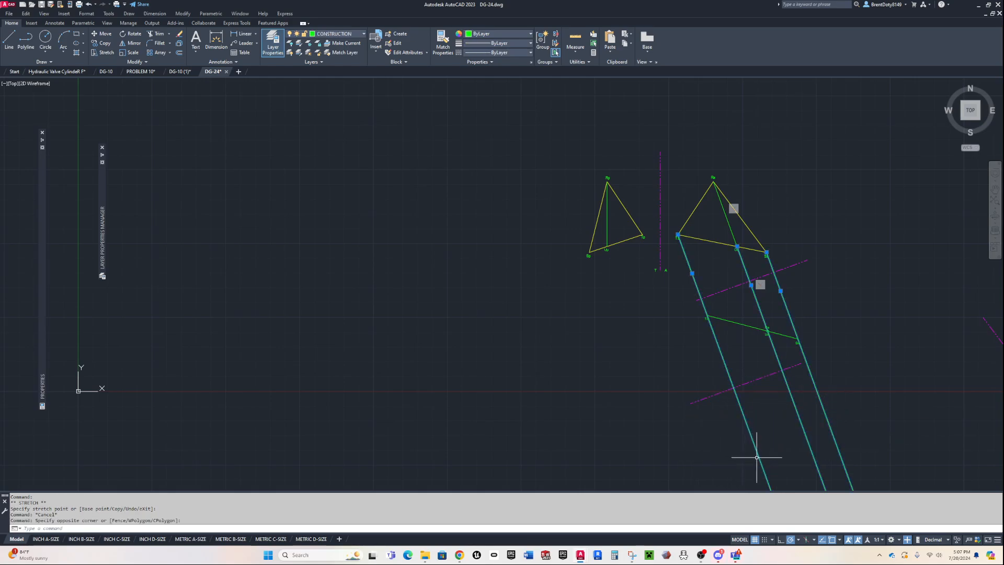
key("Delete")
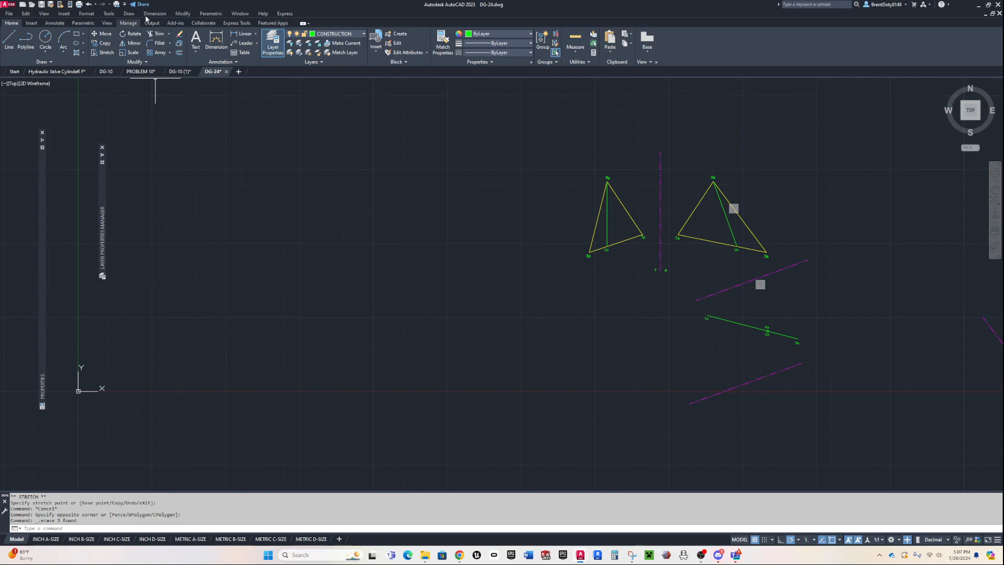
Apply a Parallel geometric constraint to the moved phantom line, using the new Ta–Sa line as the reference.
left_click(209, 15)
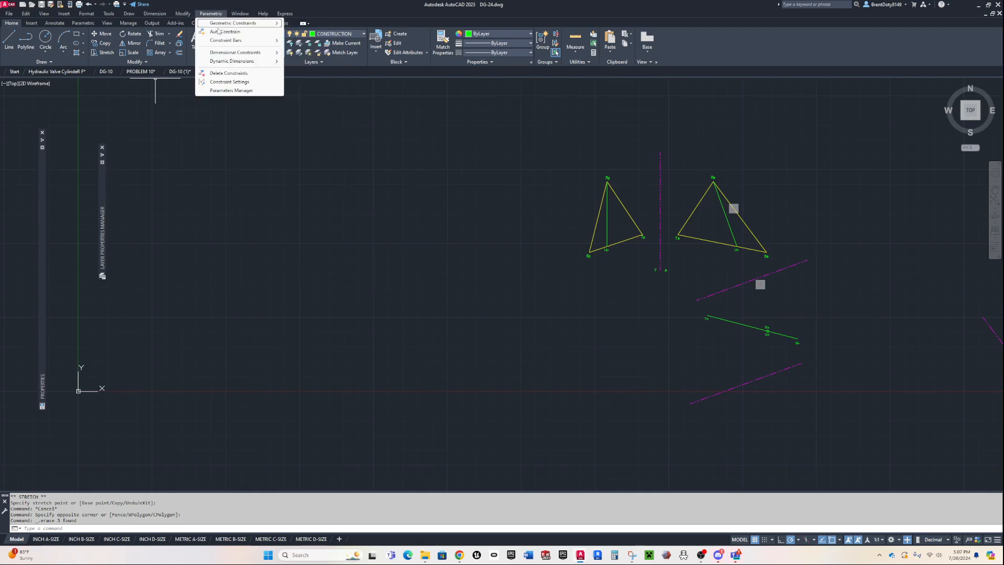
mouse_move(241, 25)
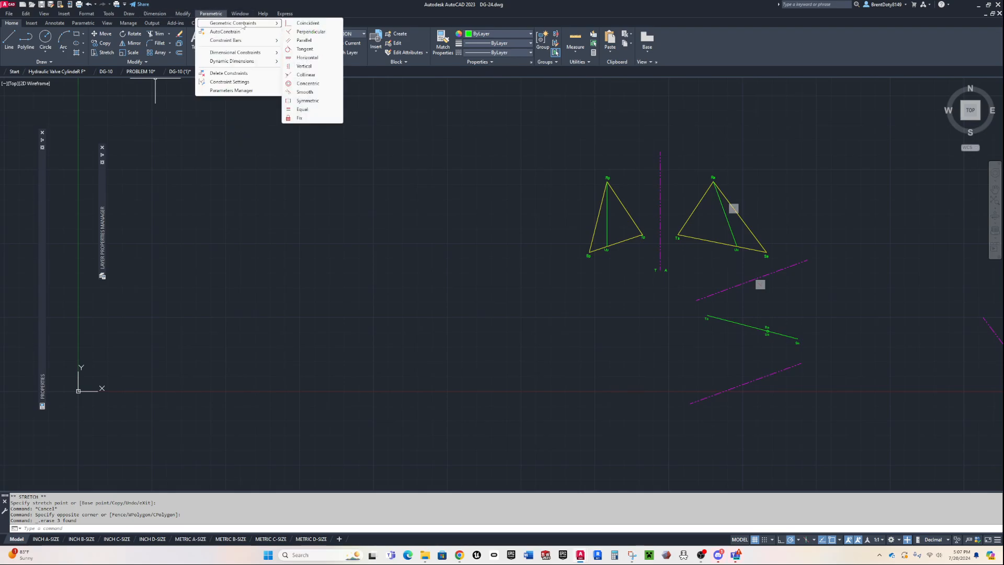
left_click(302, 43)
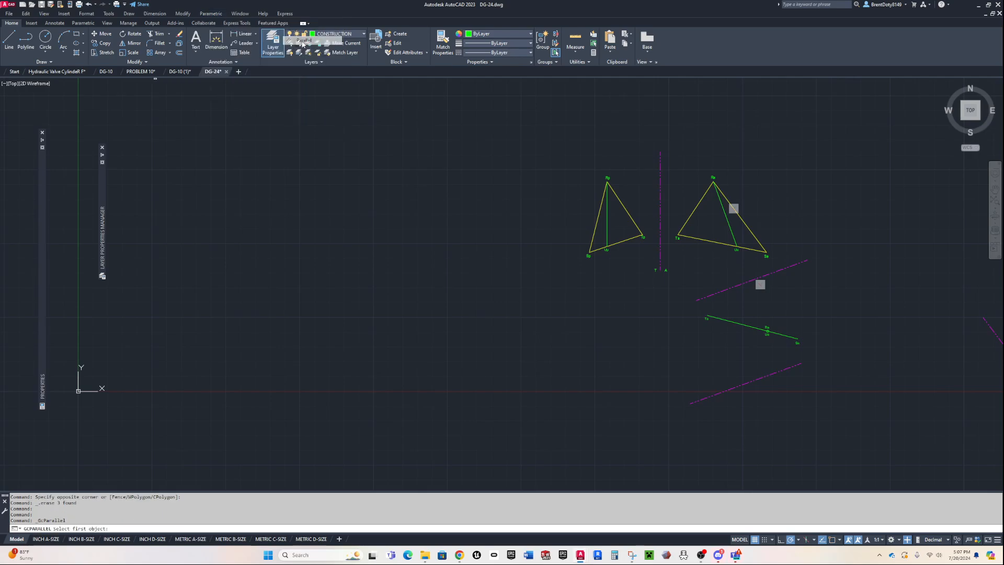
left_click(749, 327)
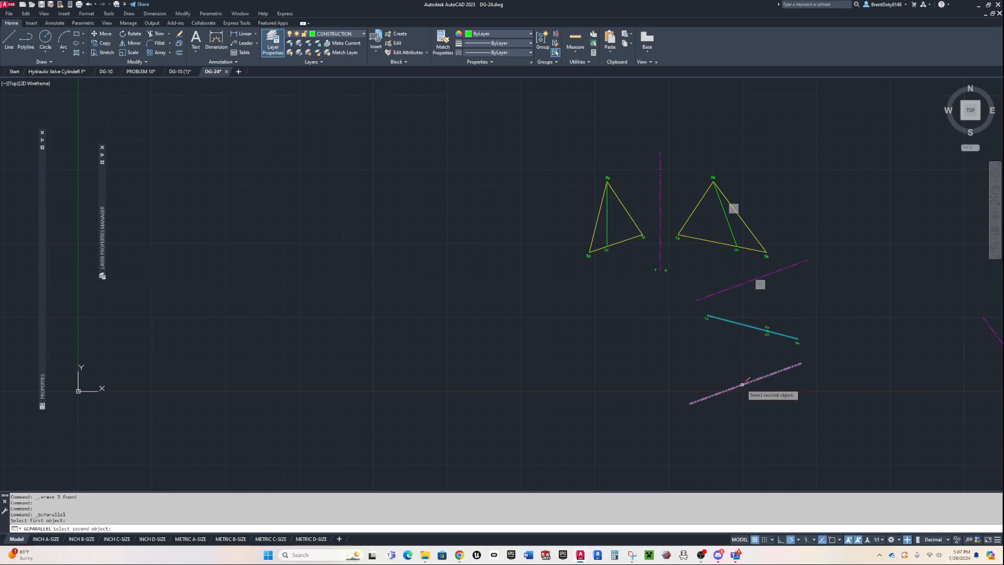
left_click(747, 383)
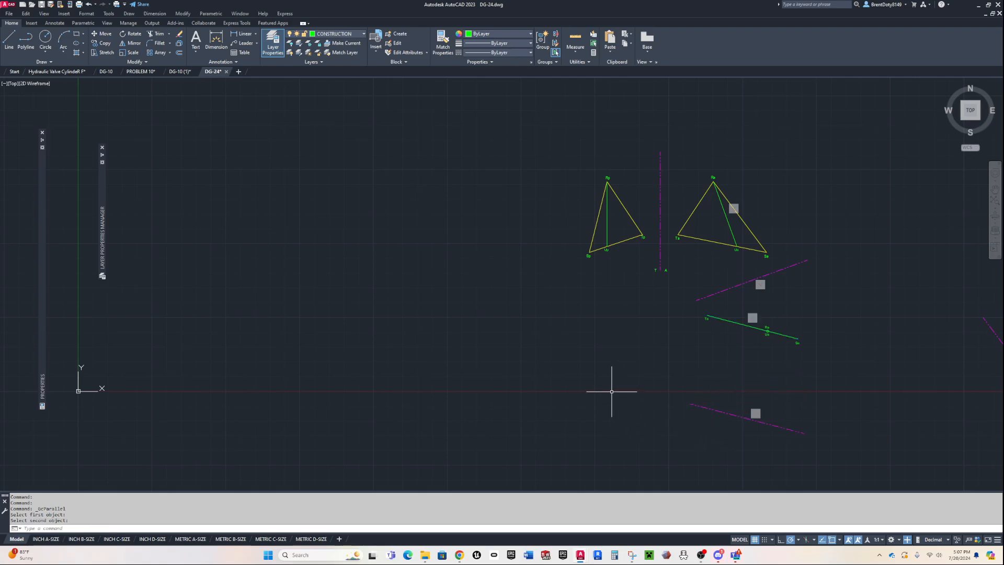
Move the constrained phantom line up to just below the Ta–Sa line as the next fold line.
left_click(713, 409)
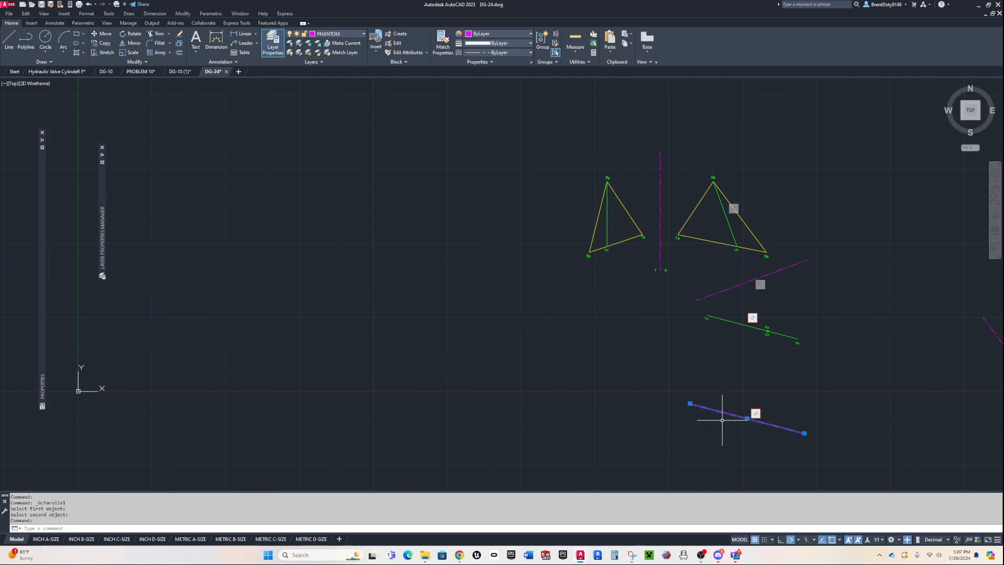
left_click(747, 417)
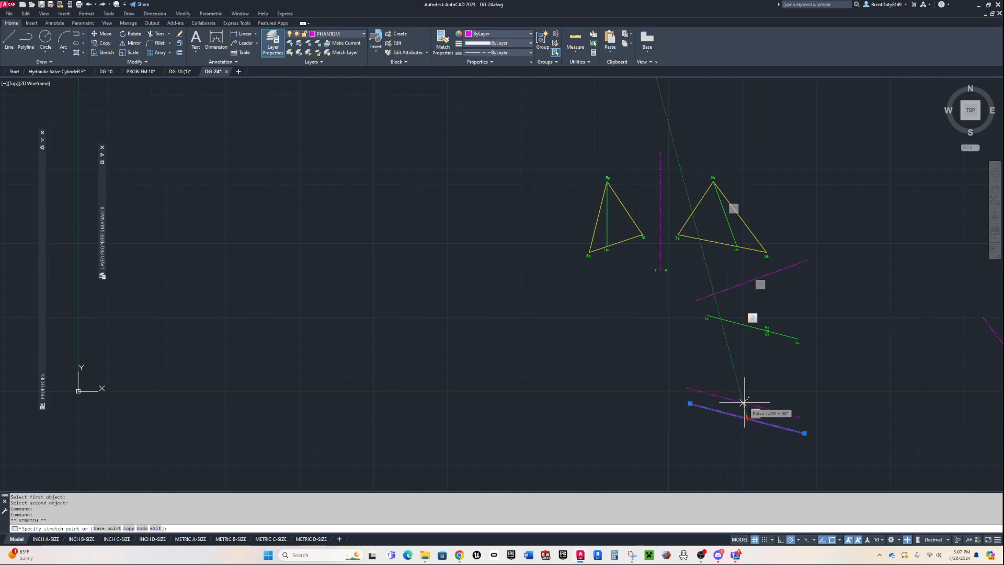
left_click(746, 356)
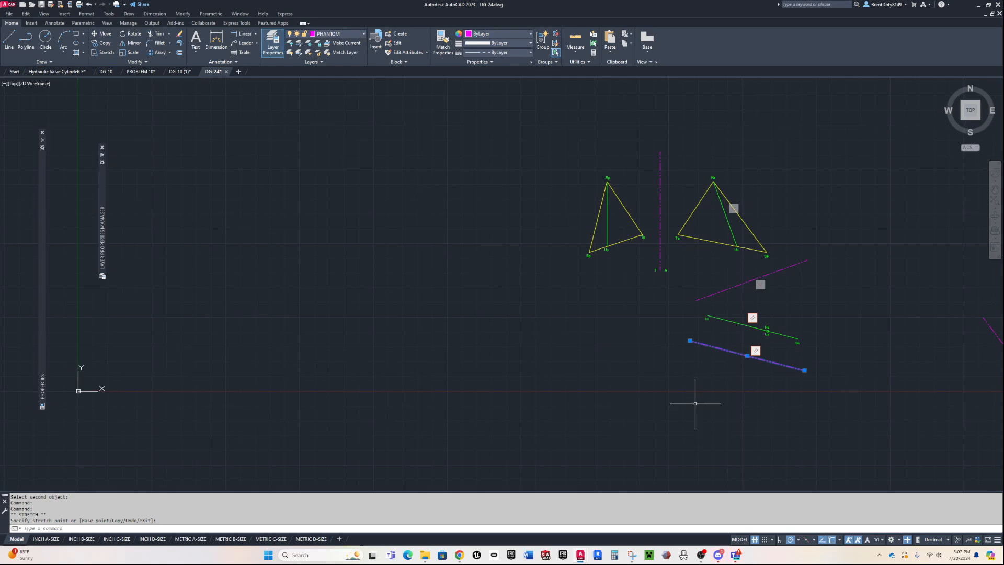
key("Escape")
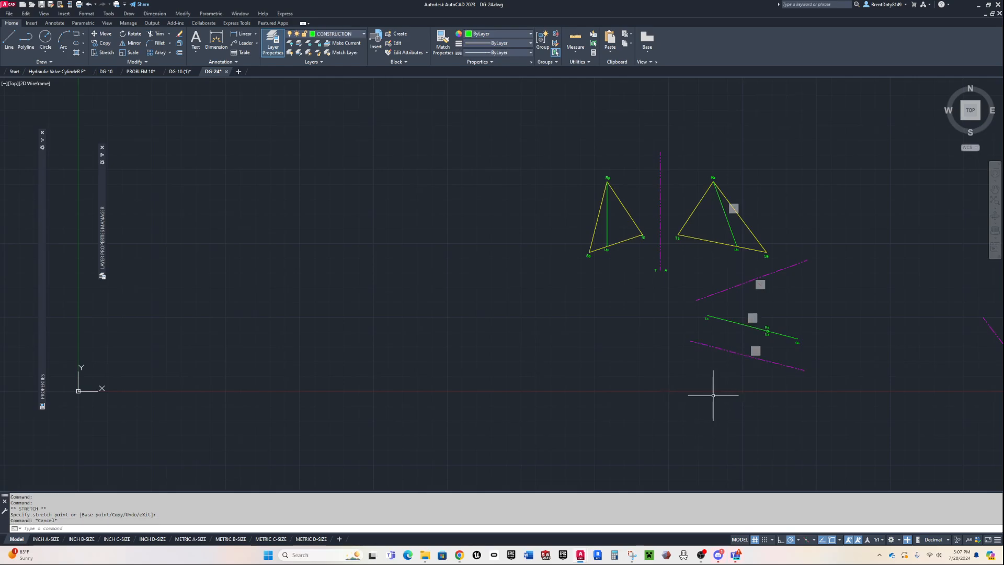
Draw a ray from the Ta end of the edge-view line, perpendicular to the new fold line.
type("ray")
key("Return")
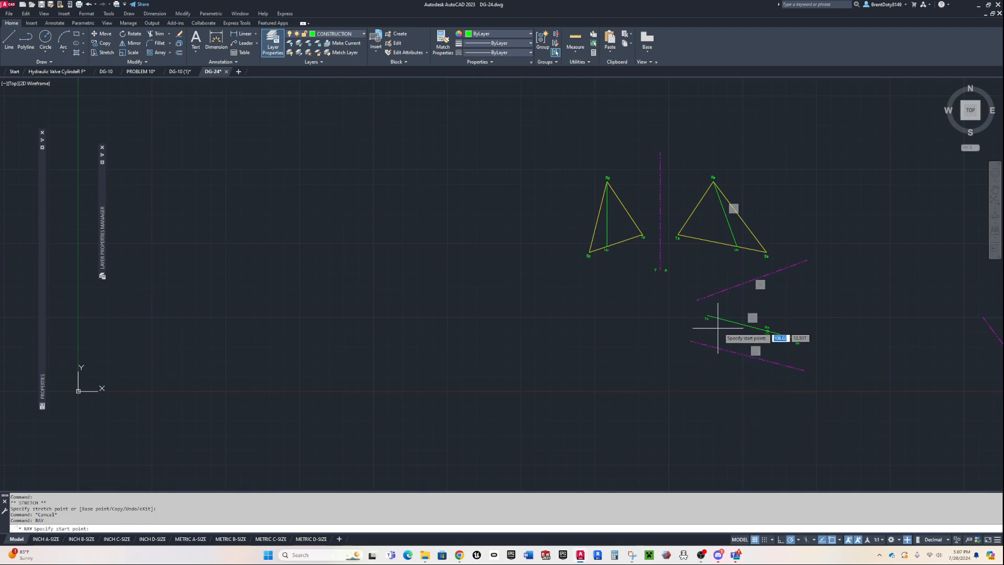
left_click(714, 318)
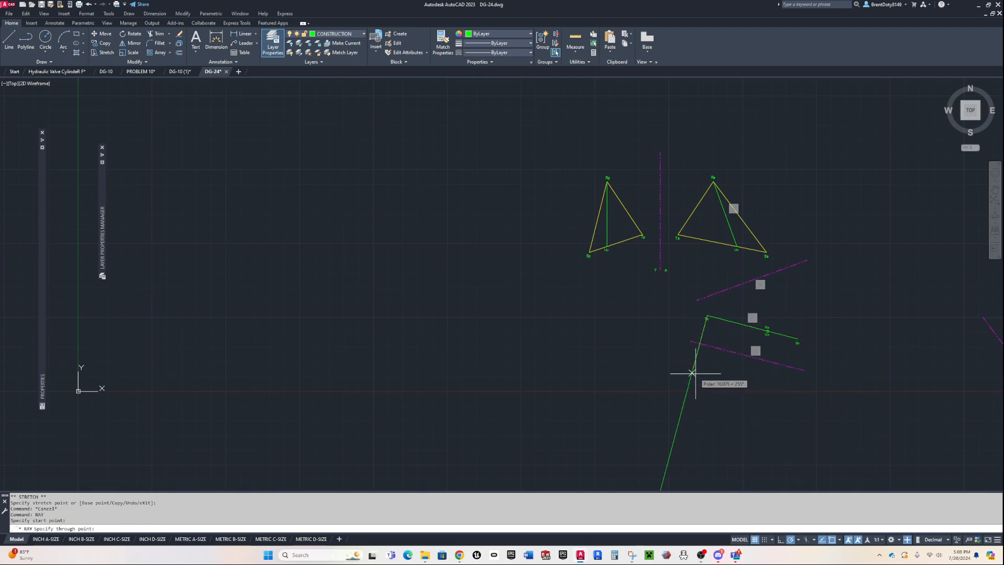
type("per")
key("Return")
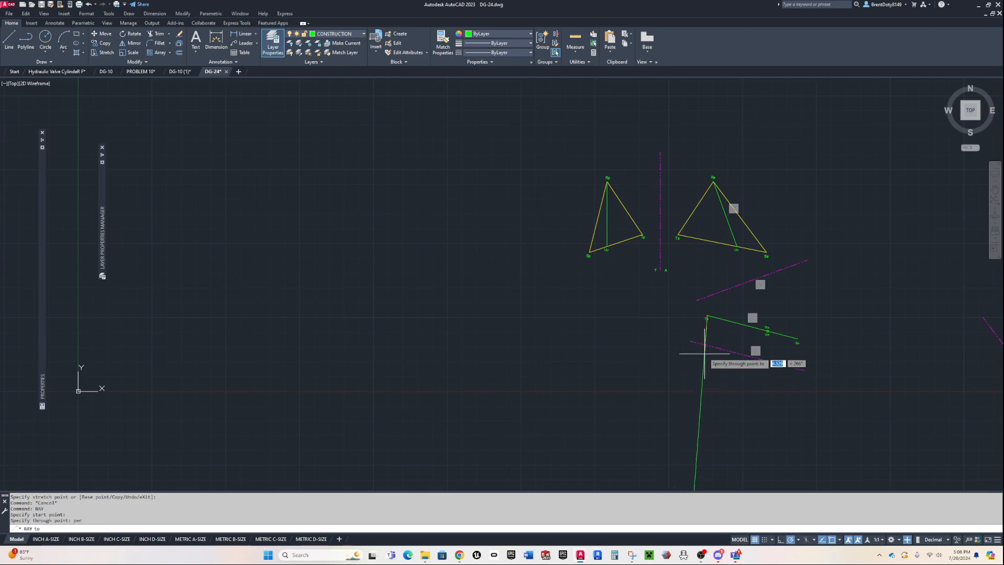
left_click(700, 346)
key("Return")
Draw a ray from the Sa end of the edge-view line, perpendicular to the new fold line.
key("Return")
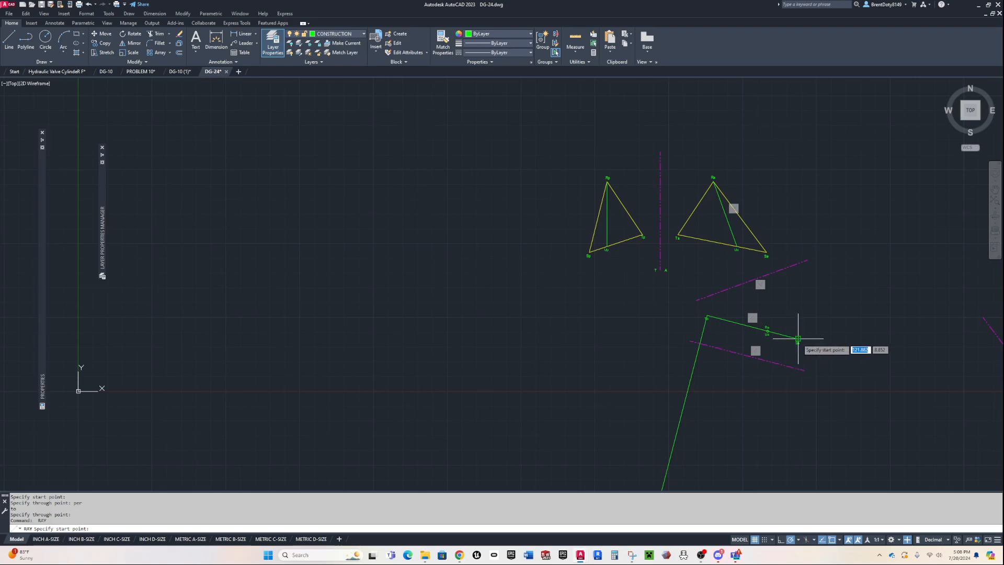
left_click(797, 339)
type("per")
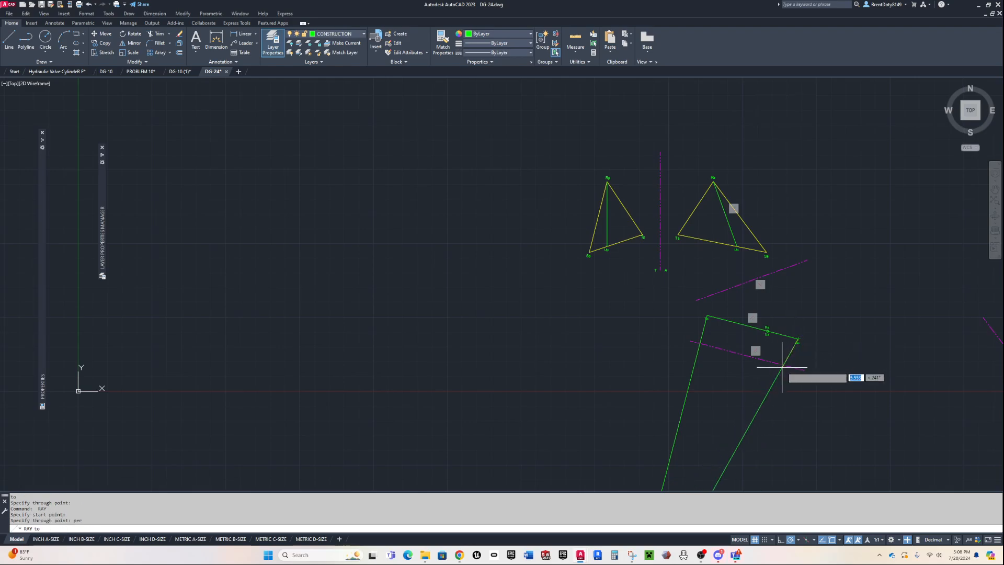
key("Return")
left_click(791, 367)
scroll(766, 353, "up", 5)
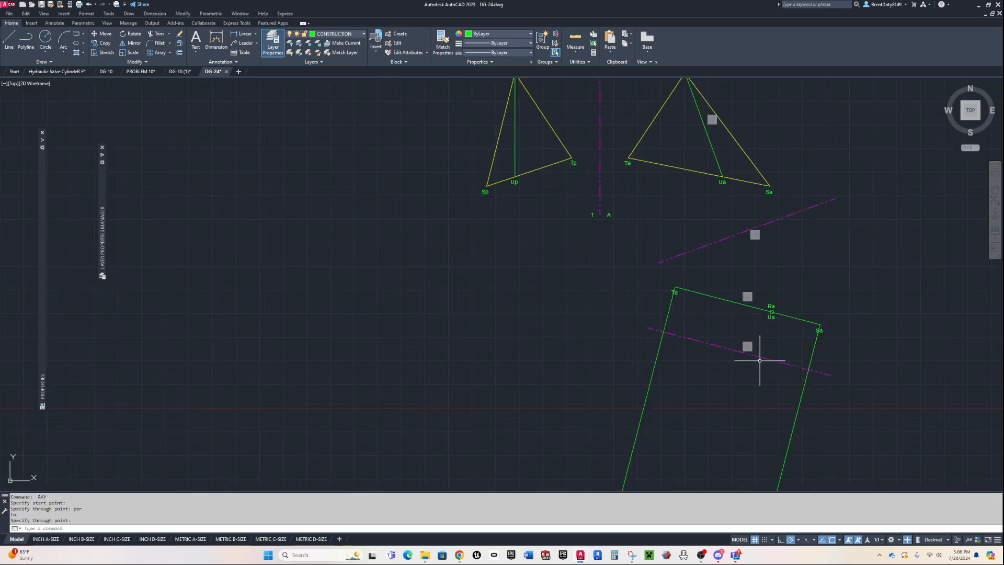
key("Return")
Copy the Sa ray from the line's Sa endpoint to the centre of the small Ra/Ua circle.
left_click(846, 342)
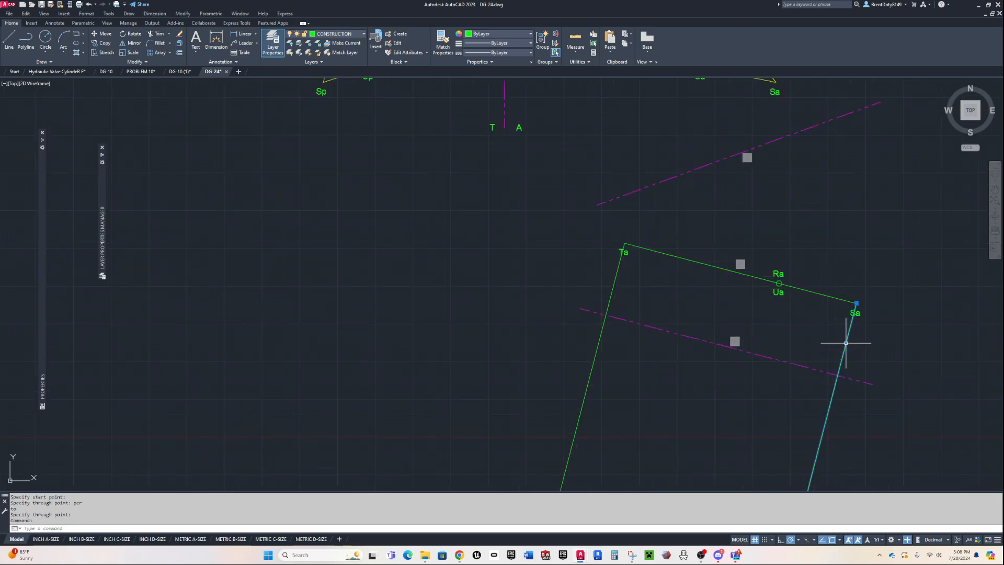
type("cp")
key("Return")
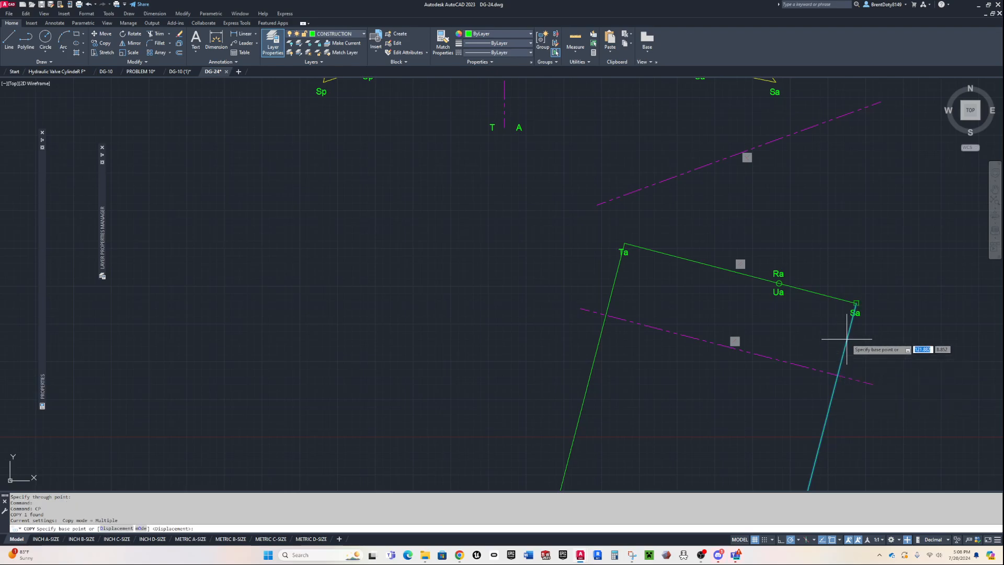
left_click(855, 303)
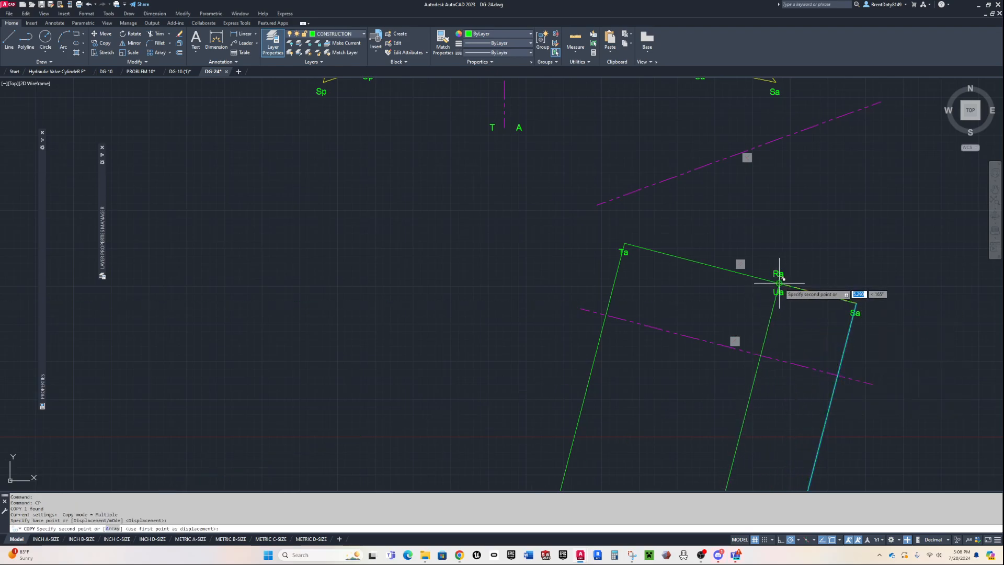
scroll(778, 282, "up", 6)
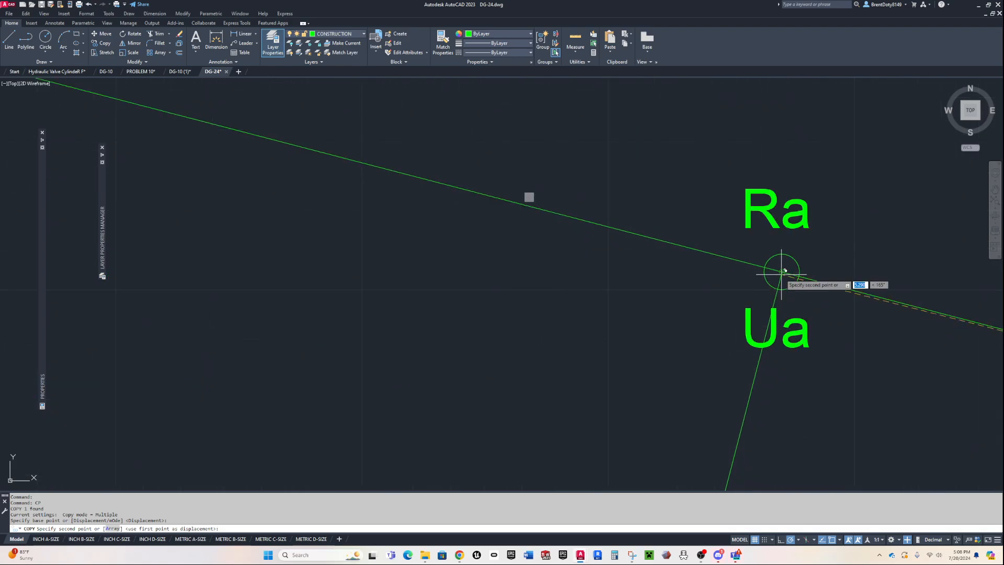
left_click(782, 271)
scroll(782, 271, "down", 8)
key("Return")
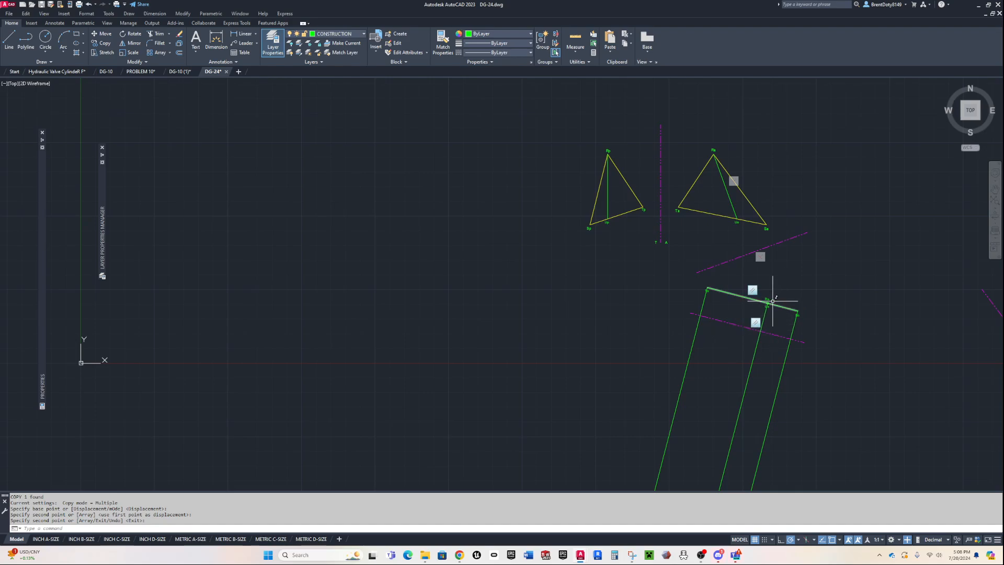
Offset the fold line below the edge view downward by the perpendicular distance from the upper triangle's Sa vertex to the sloping fold line.
type("o")
key("Return")
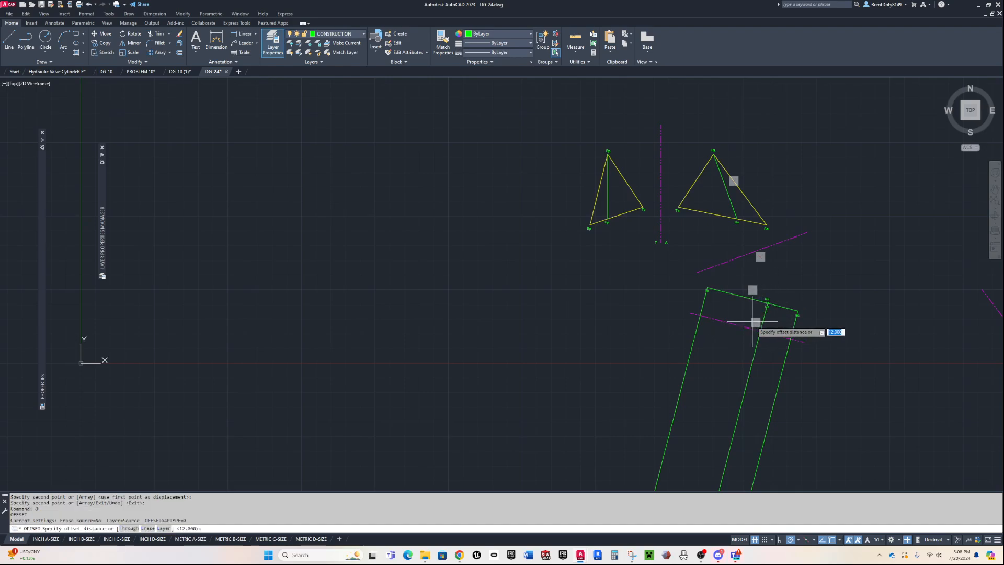
left_click(766, 224)
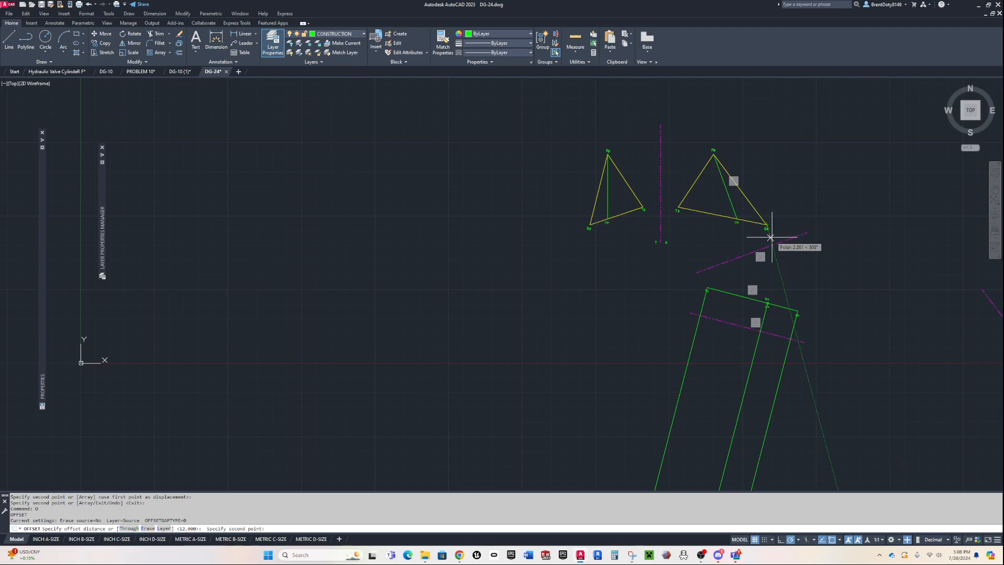
type("pe")
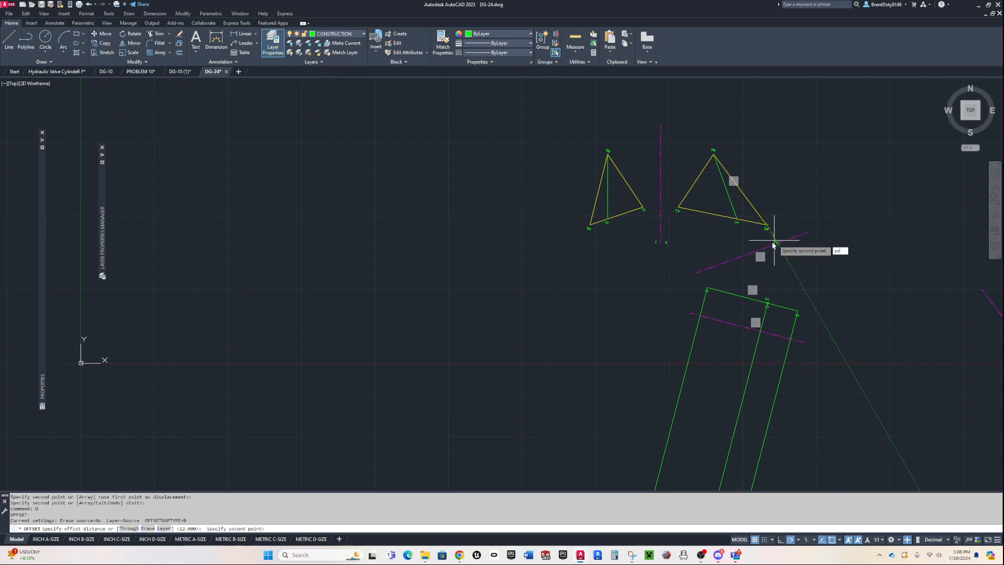
type("r")
key("Return")
left_click(774, 244)
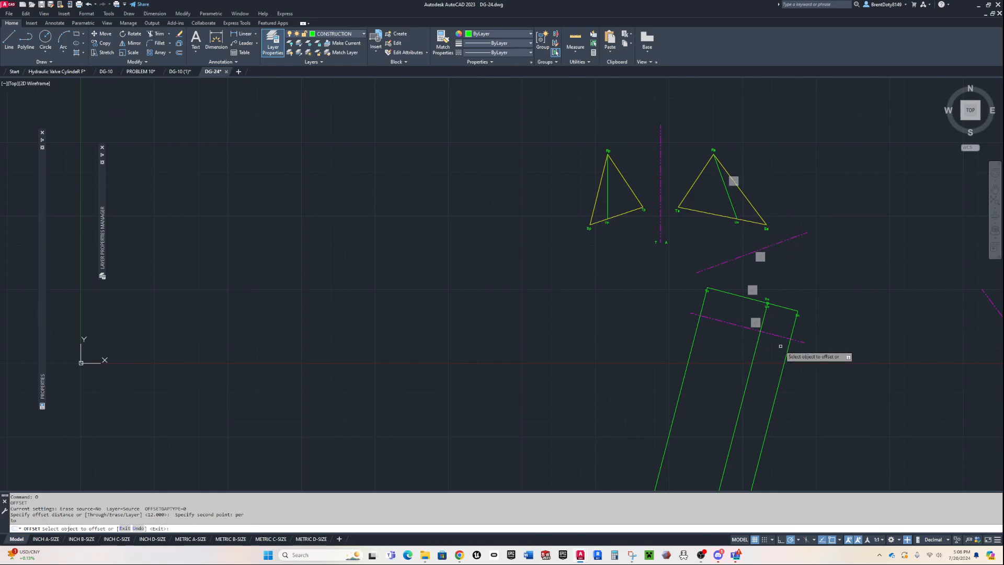
left_click(755, 331)
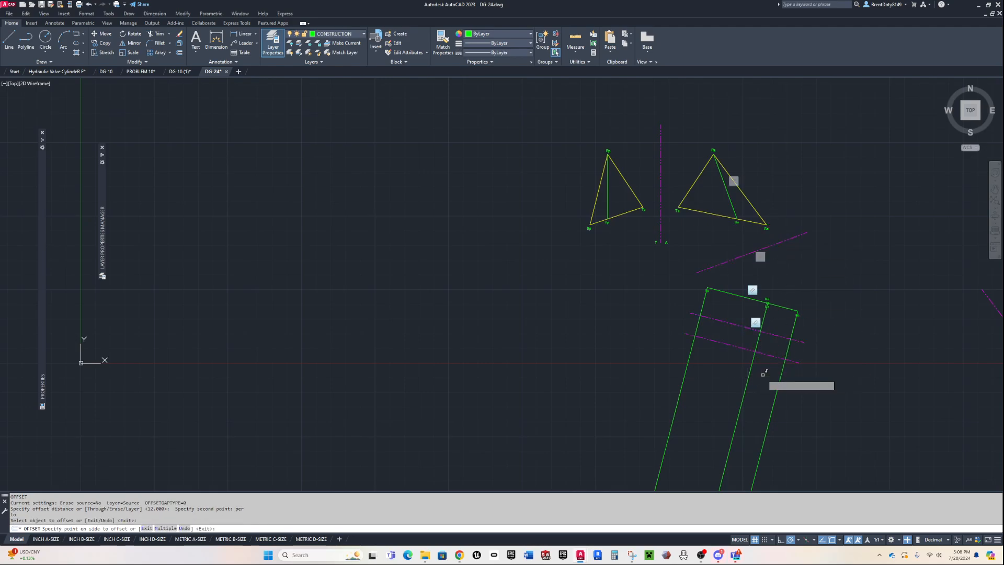
left_click(763, 373)
key("Return")
Offset the edge-view fold line downward by the perpendicular distance from the upper triangle's Ra vertex to the sloping fold line.
key("Return")
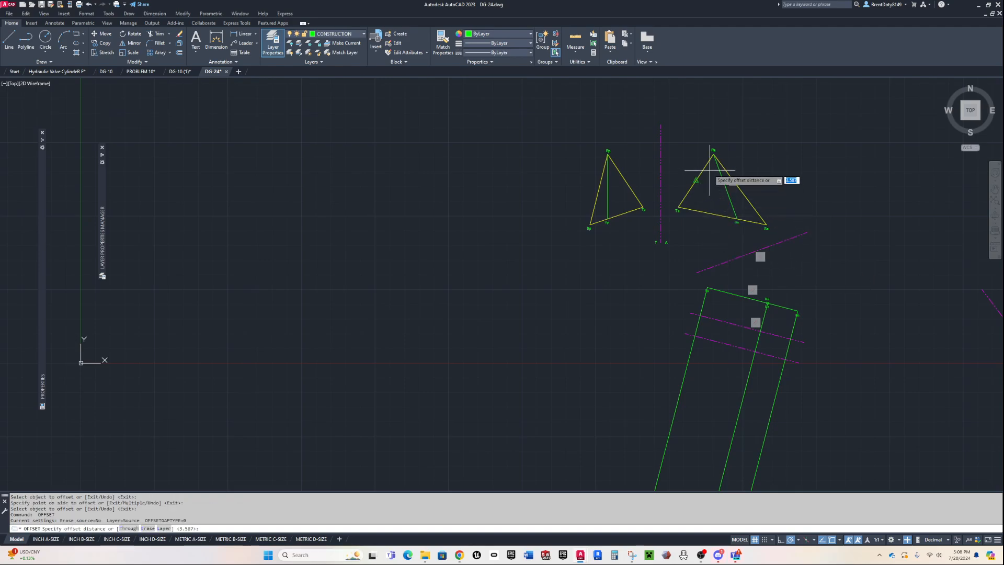
left_click(714, 155)
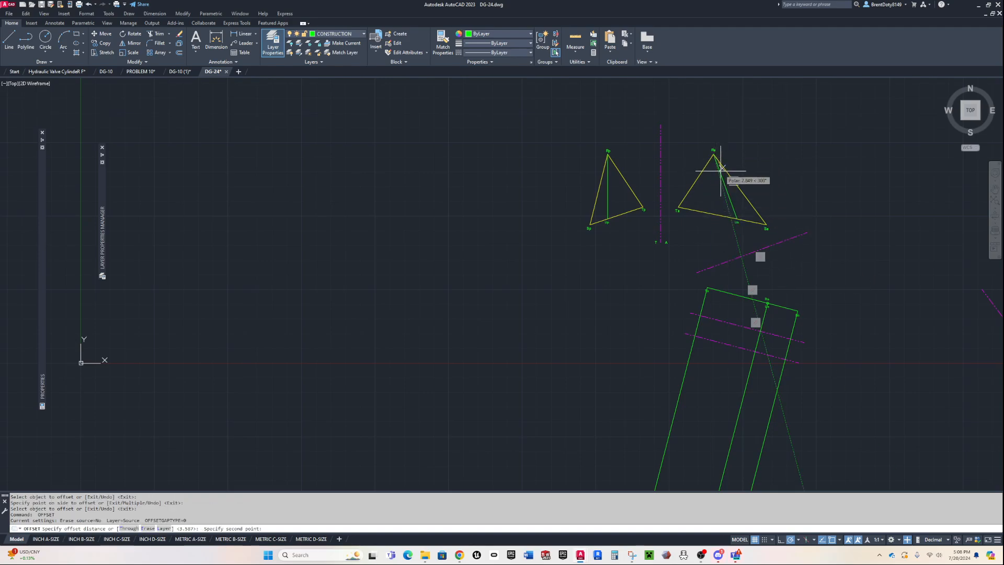
type("per")
key("Return")
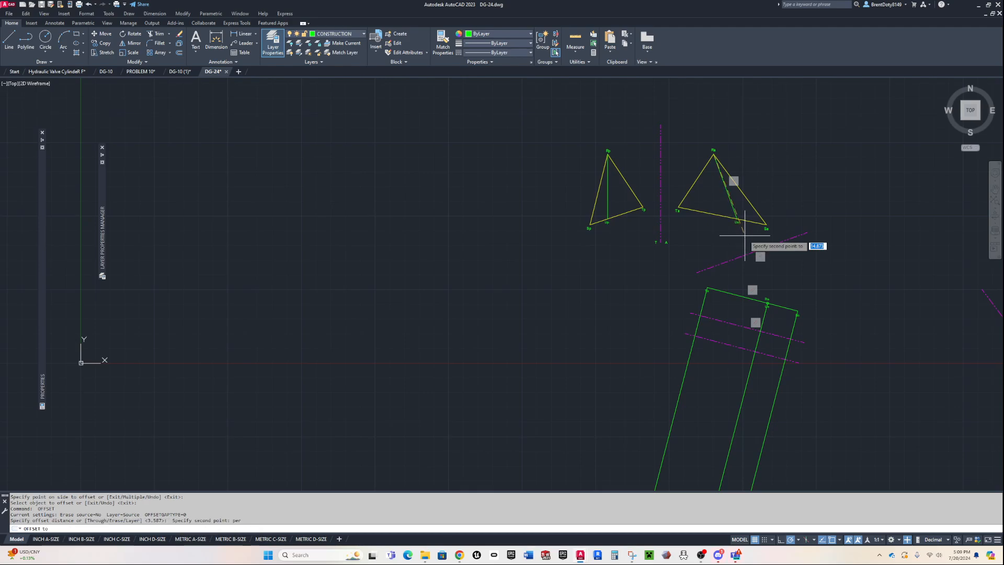
left_click(746, 253)
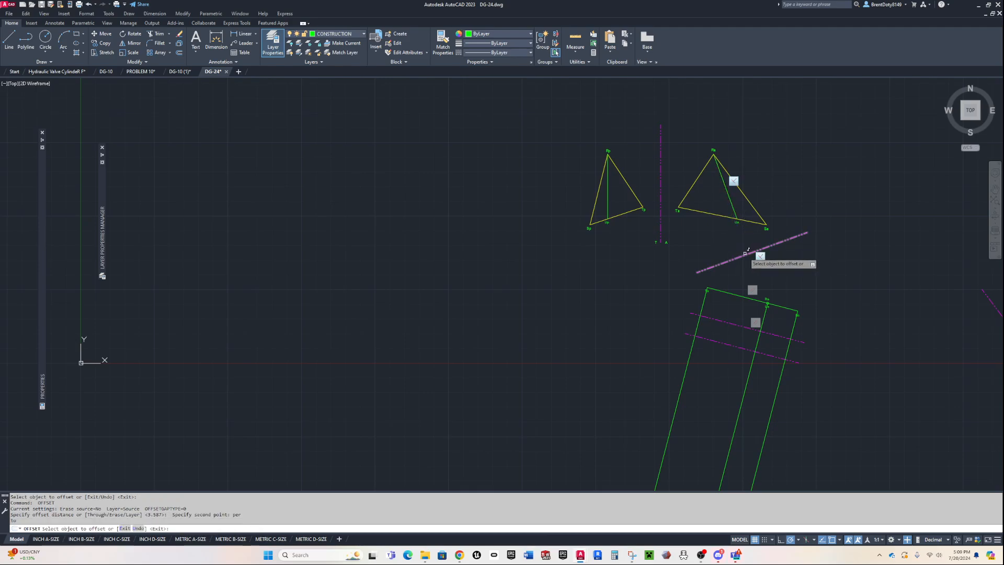
left_click(801, 345)
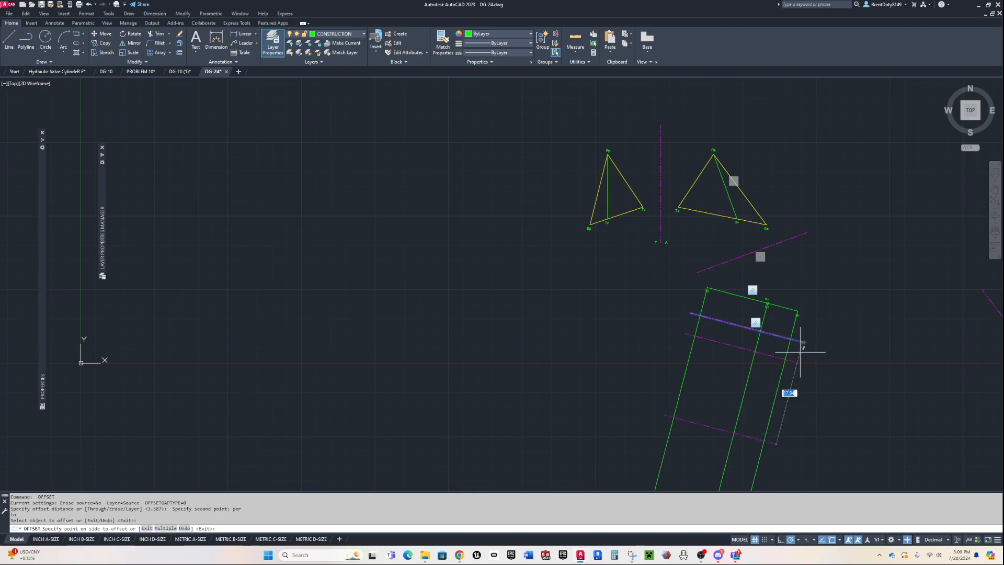
left_click(828, 411)
key("Return")
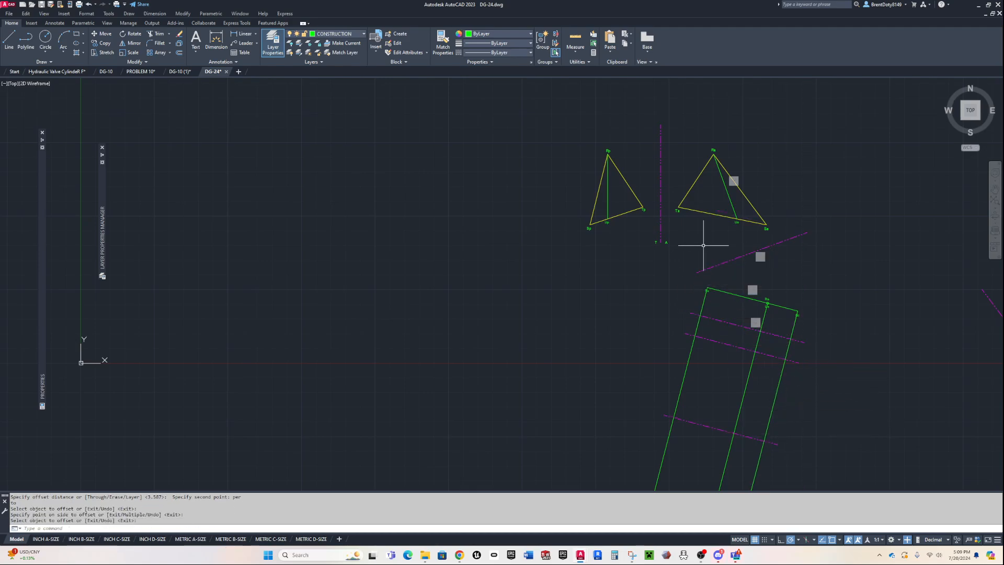
Offset the edge-view fold line downward by the perpendicular distance from the upper triangle's Ta vertex to the sloping fold line.
key("Return")
left_click(677, 207)
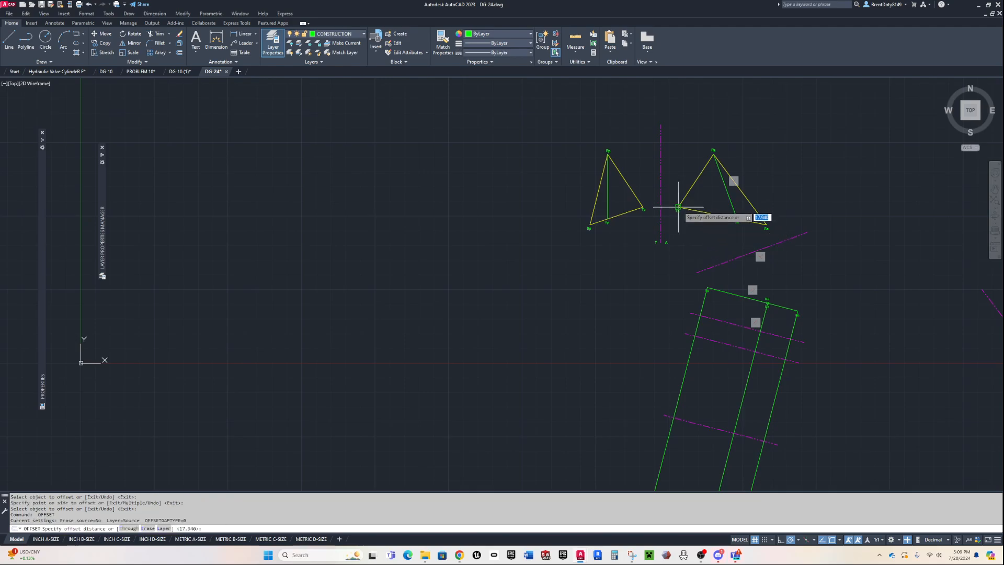
type("per")
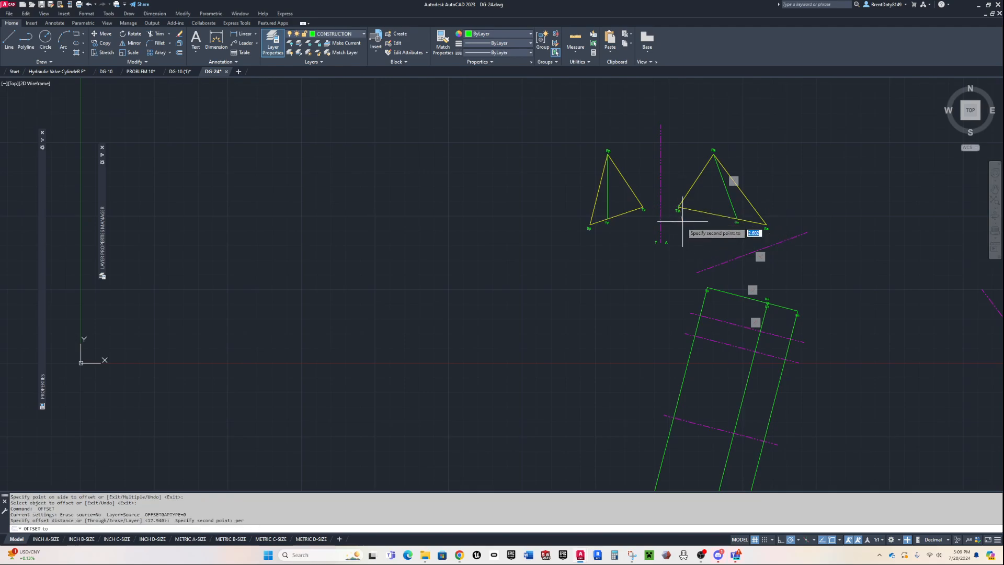
key("Return")
left_click(702, 268)
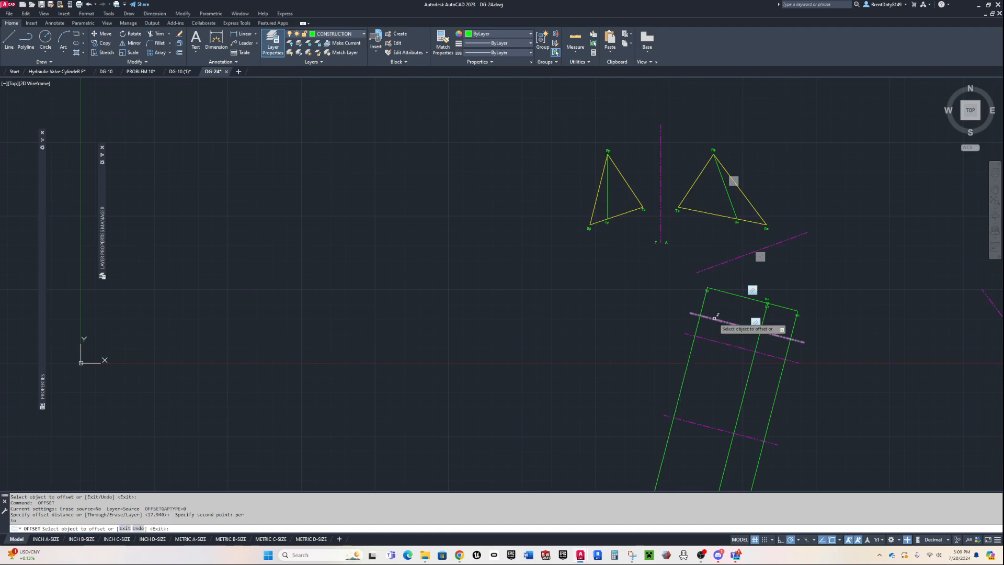
left_click(722, 321)
left_click(645, 376)
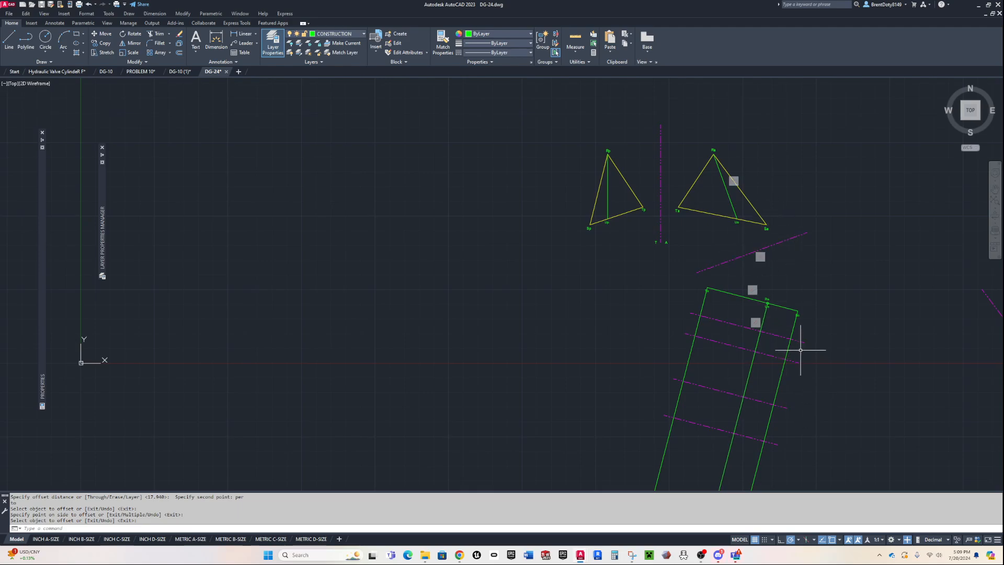
Copy the edge view's Sa label from the line endpoint to where the Sa ray crosses the nearest offset line.
scroll(774, 403, "up", 2)
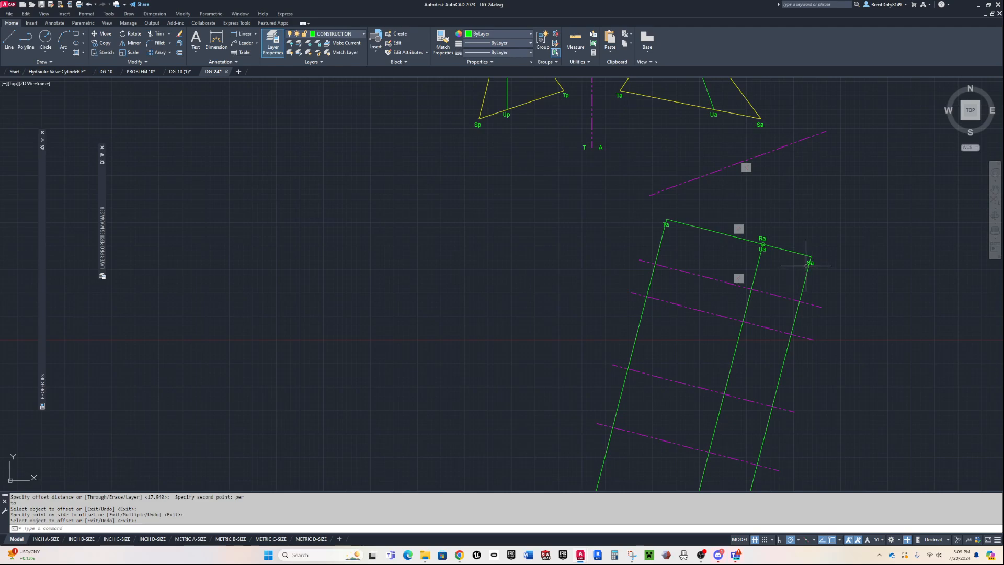
key("Return")
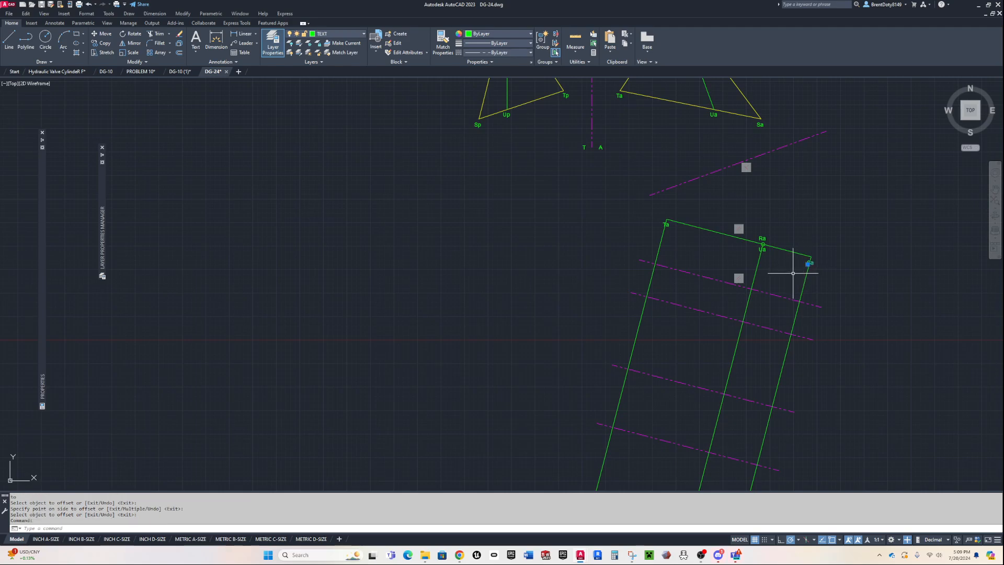
type("cp")
key("Return")
left_click(810, 256)
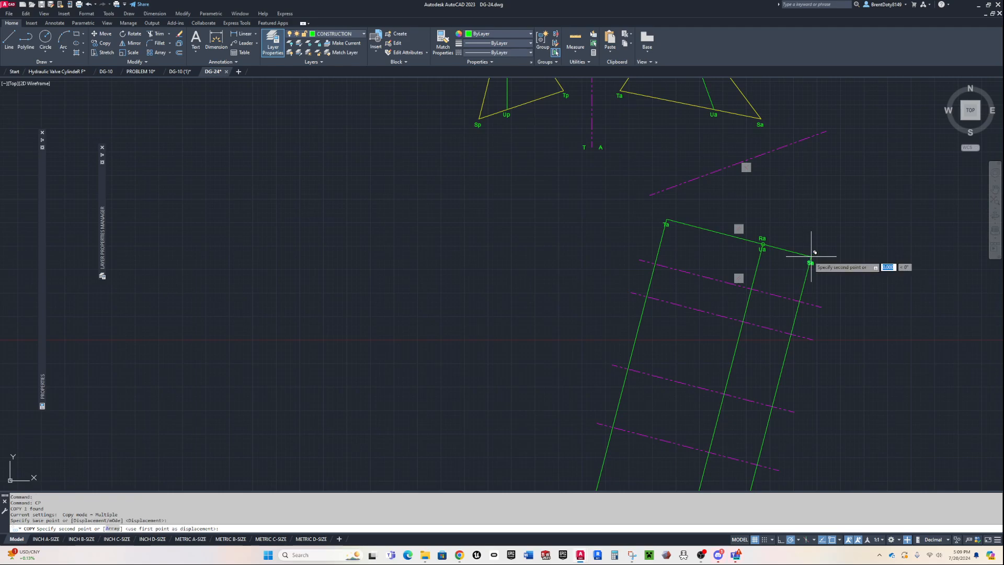
left_click(790, 334)
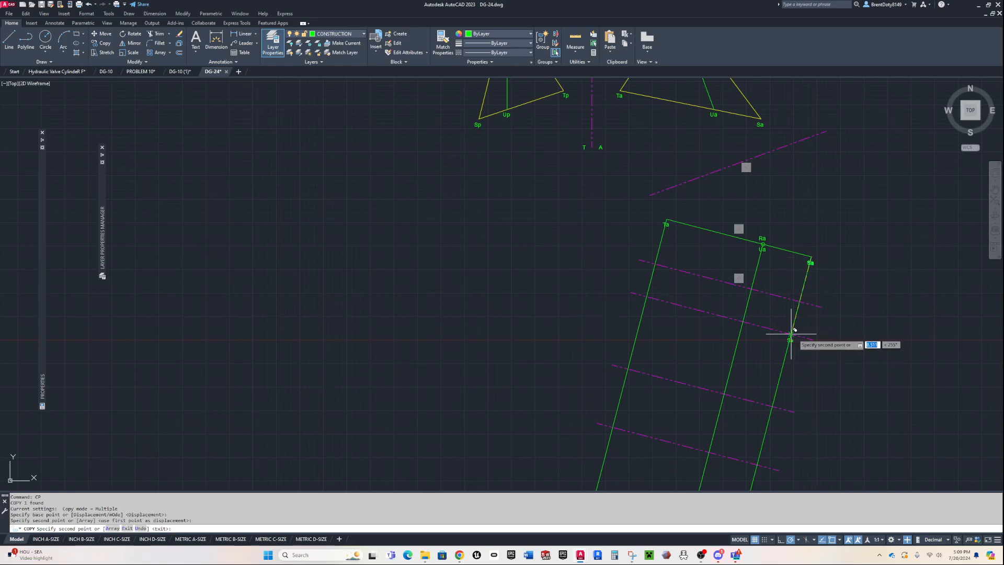
scroll(812, 350, "down", 2)
key("Return")
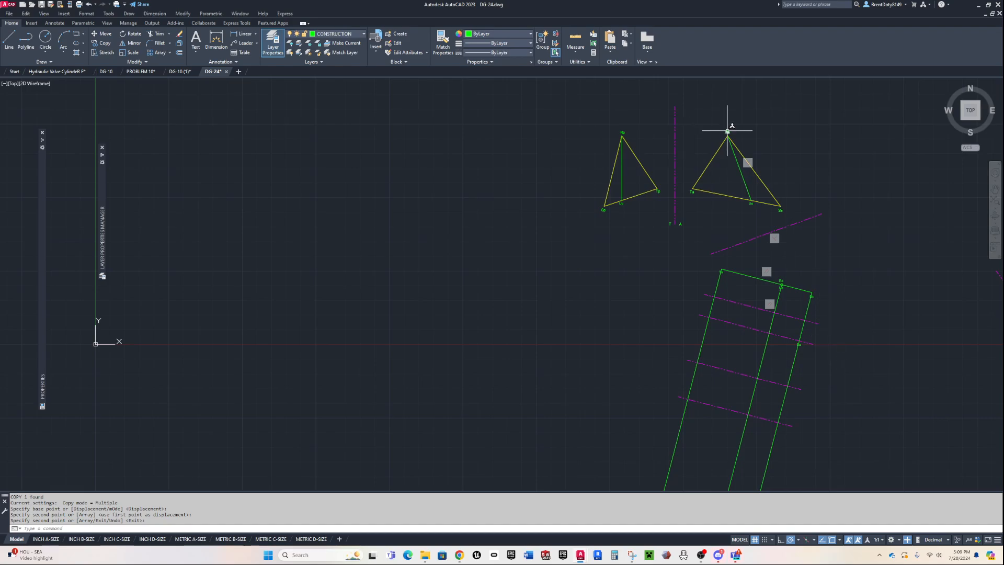
Copy the upper triangle's Ra label to where the middle ray crosses the farthest offset line.
key("Return")
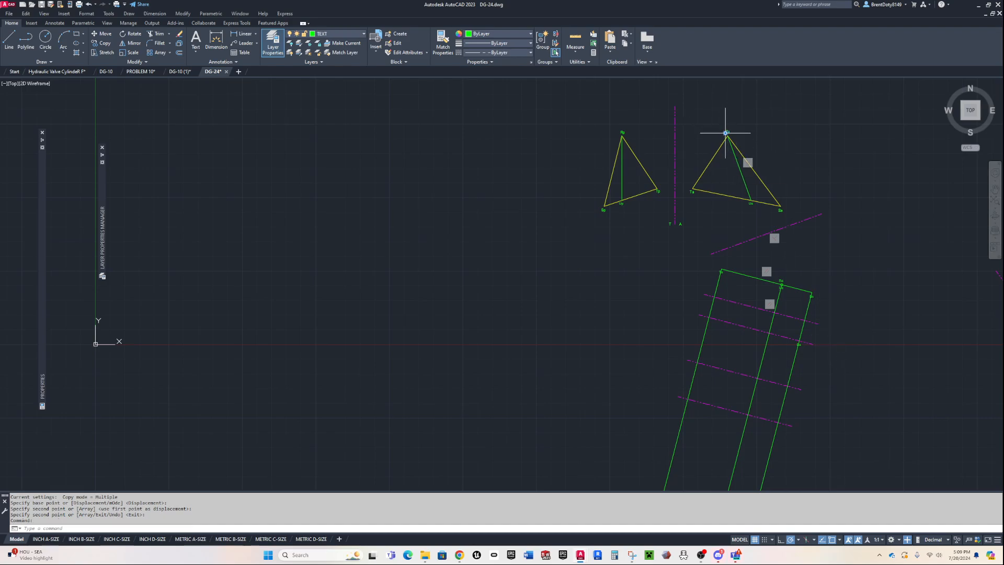
type("cp")
key("Return")
left_click(726, 132)
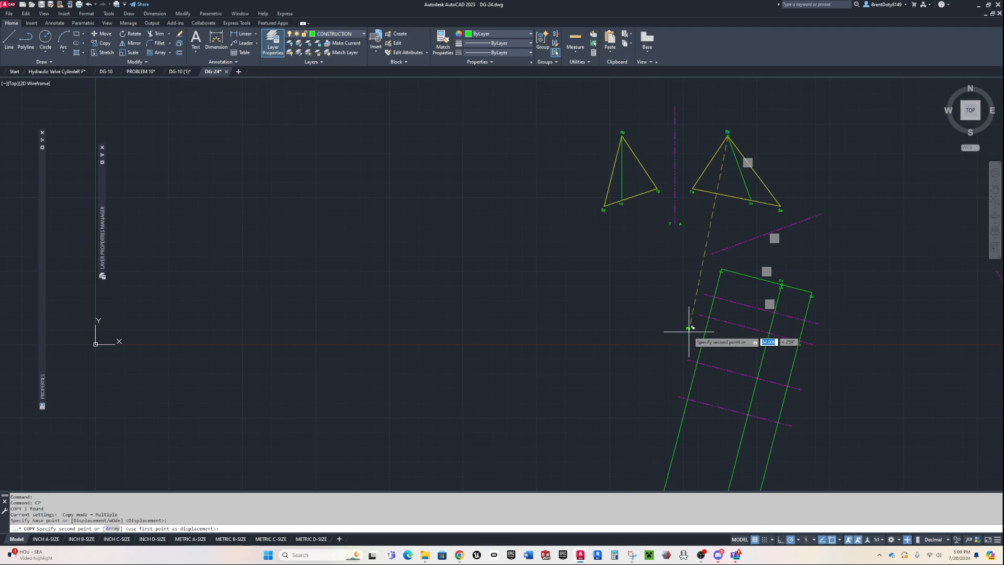
left_click(739, 419)
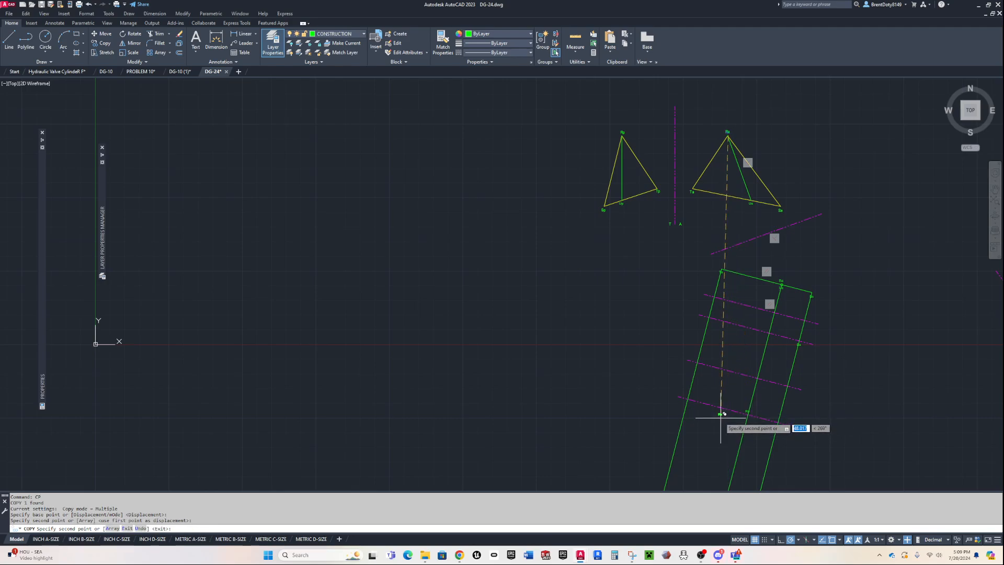
key("Return")
Copy the upper triangle's Ta label from its vertex to where the Ta ray crosses the middle offset line.
key("Return")
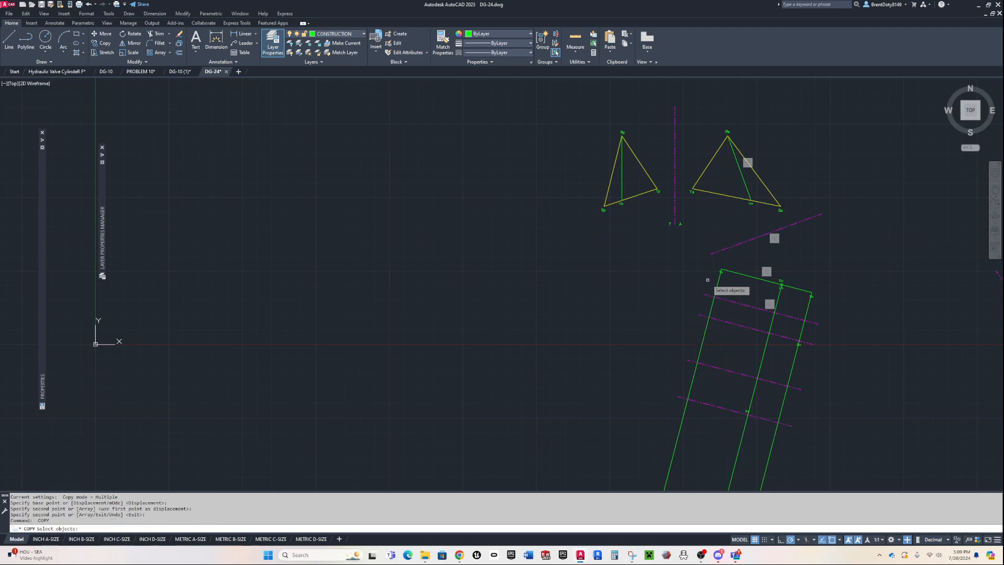
left_click(691, 193)
key("Return")
left_click(692, 191)
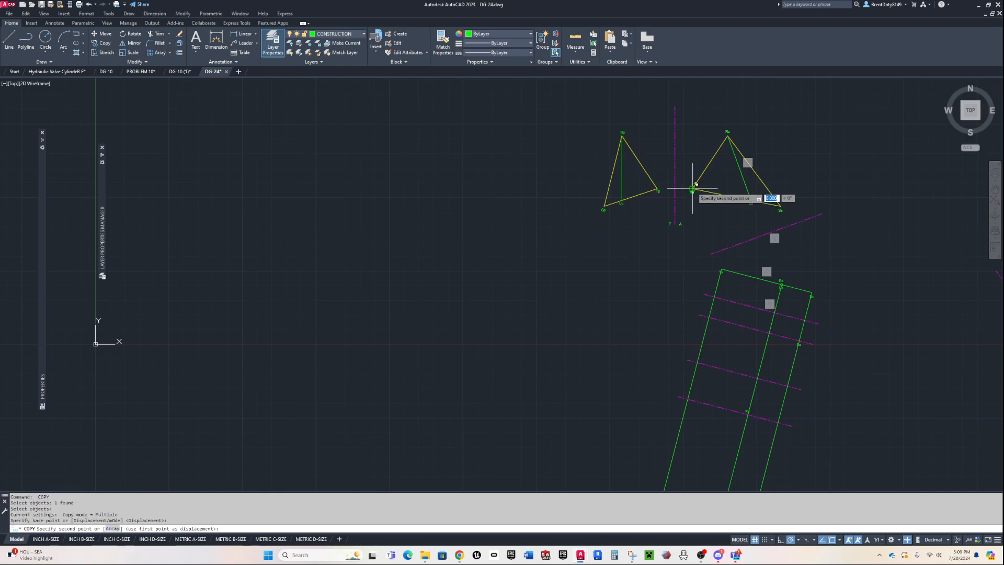
left_click(696, 362)
key("Return")
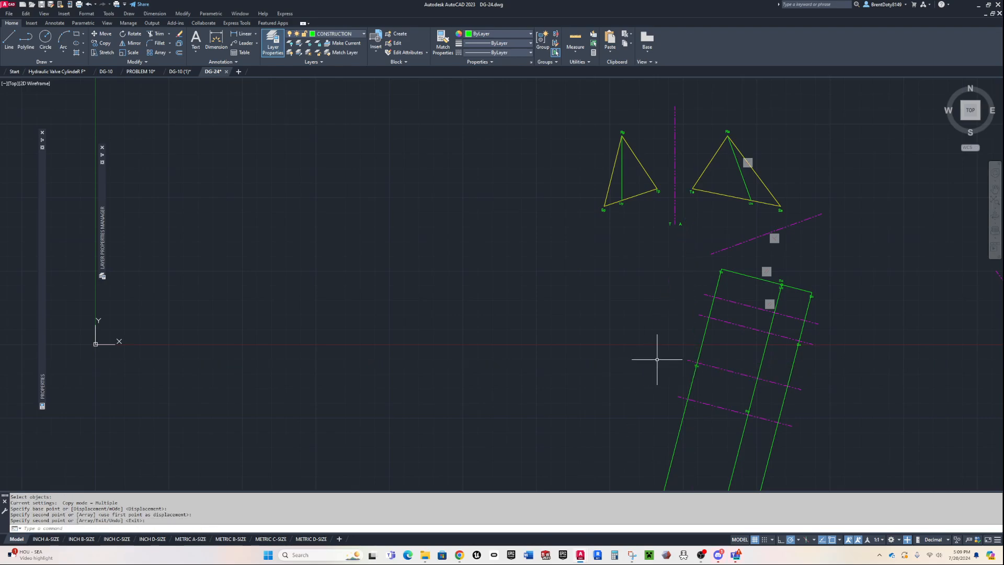
Draw the second auxiliary triangle with lines from Ta to Ra to Sa and back to Ta at the labelled intersections.
scroll(753, 394, "up", 2)
scroll(752, 399, "up", 2)
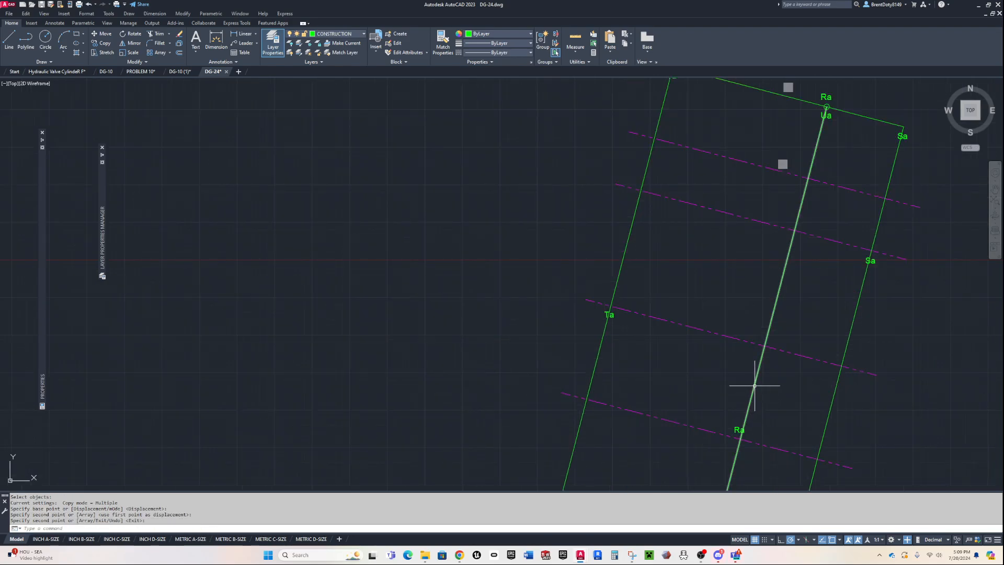
left_click(9, 39)
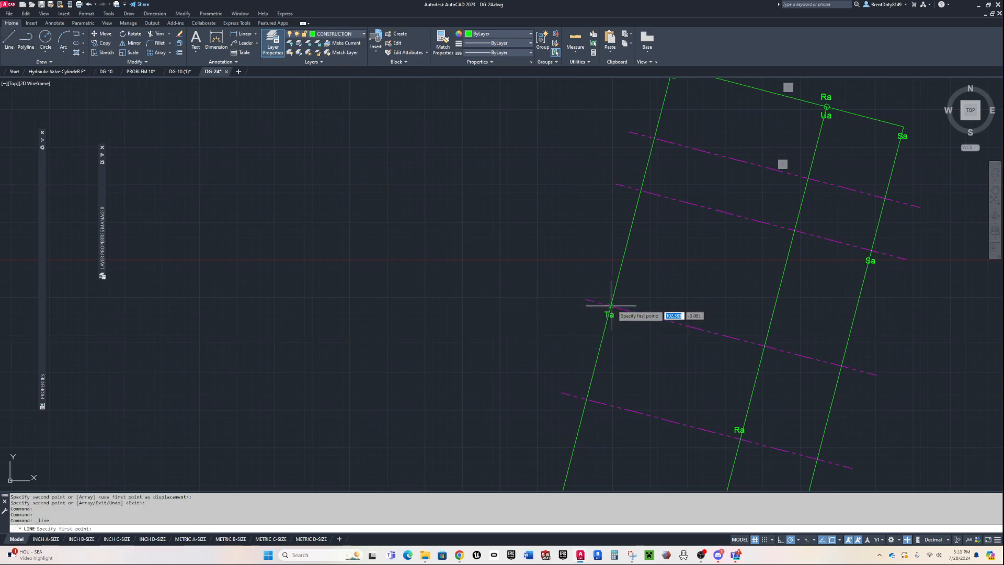
left_click(610, 305)
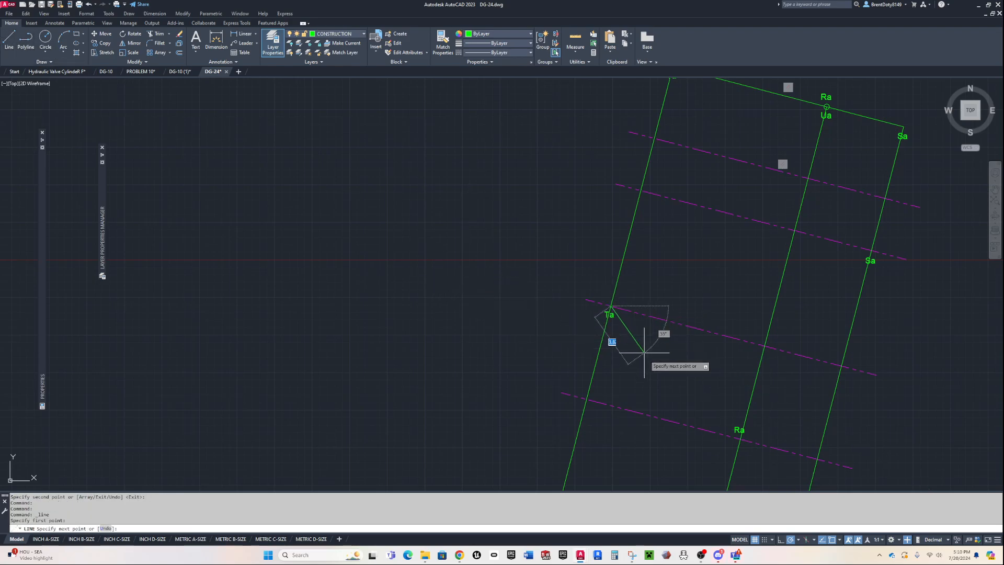
left_click(743, 438)
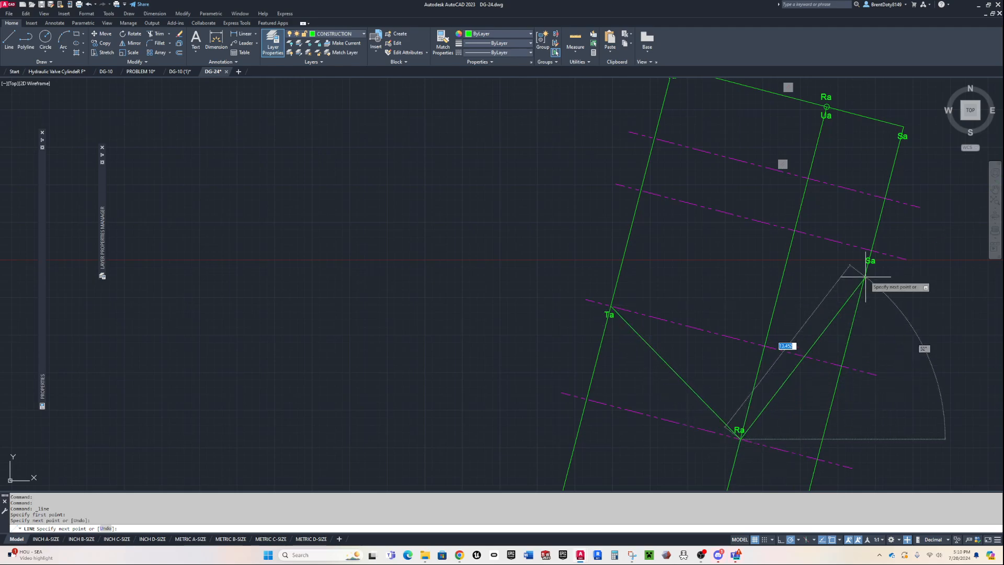
left_click(870, 247)
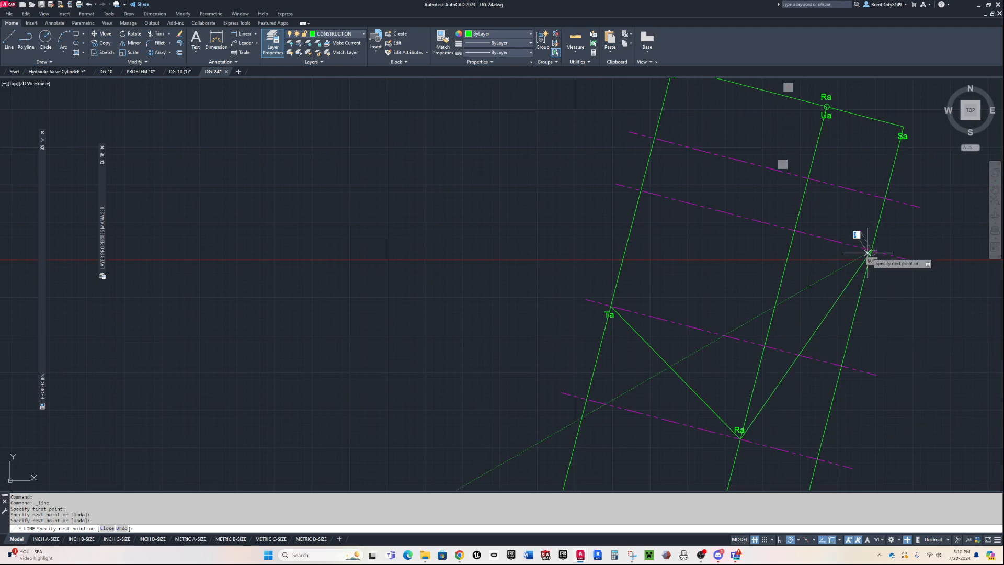
left_click(610, 305)
scroll(610, 306, "down", 4)
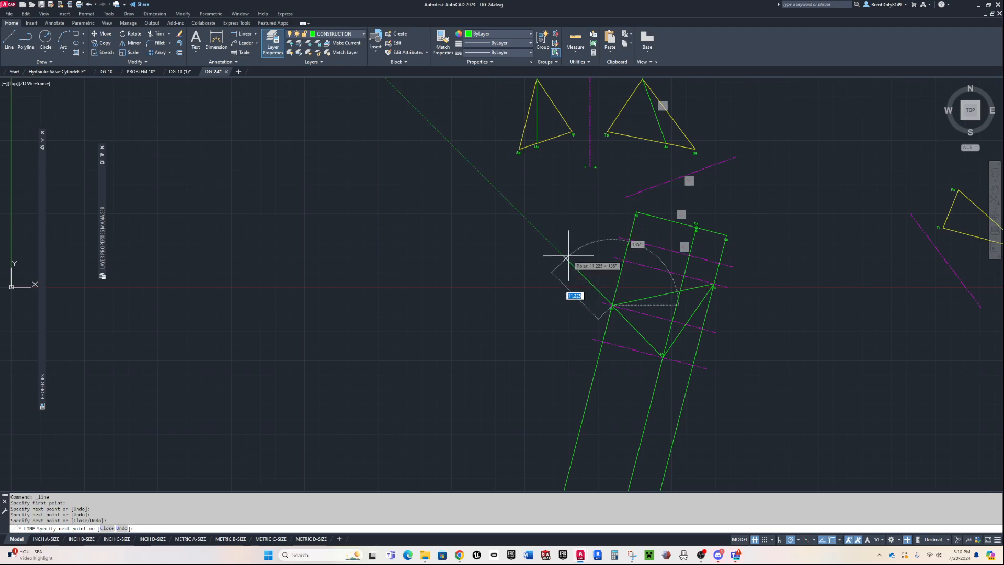
key("Return")
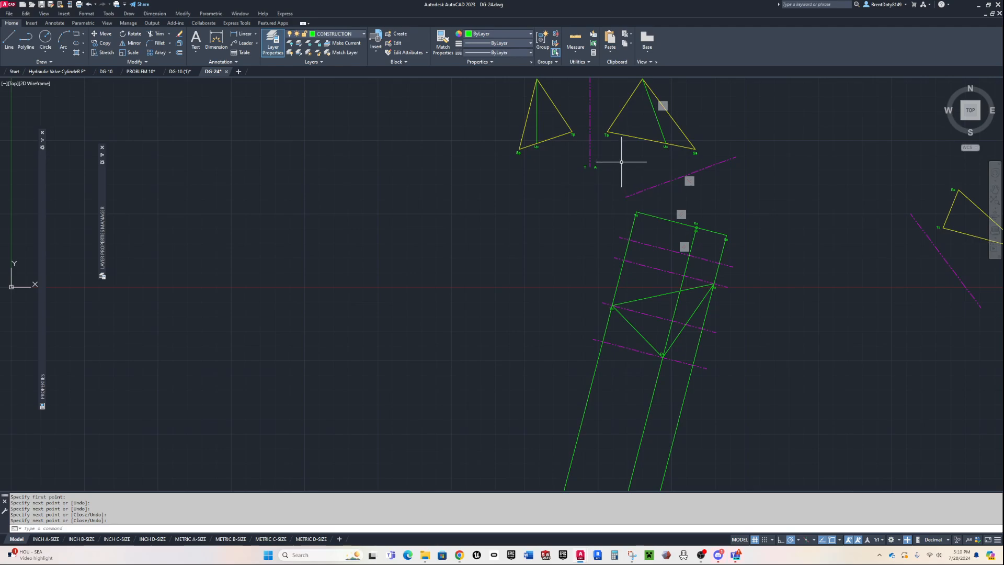
Delete the three green projection rays running from the edge view down through the second auxiliary triangle.
middle_click_drag(617, 155, 621, 173)
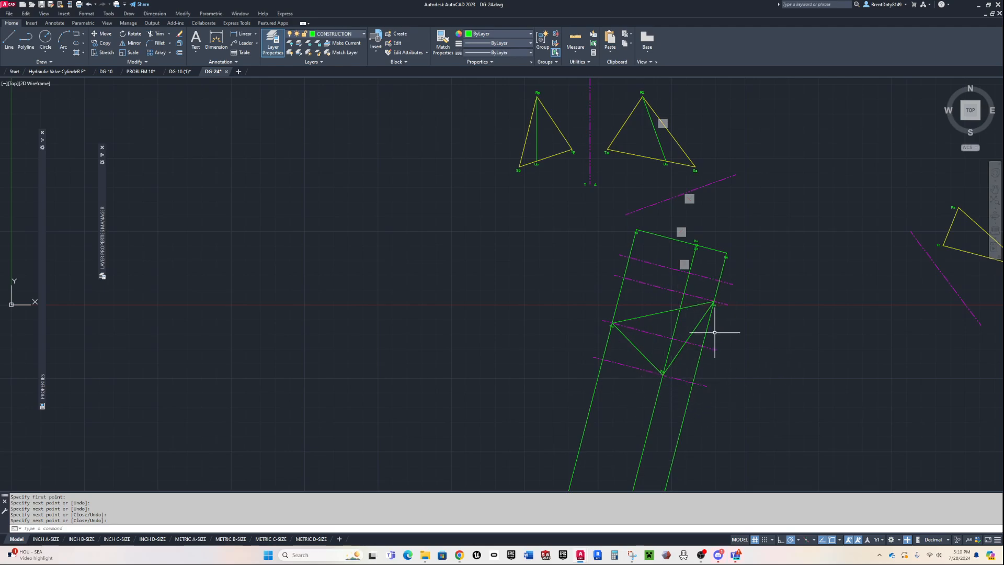
left_click(713, 433)
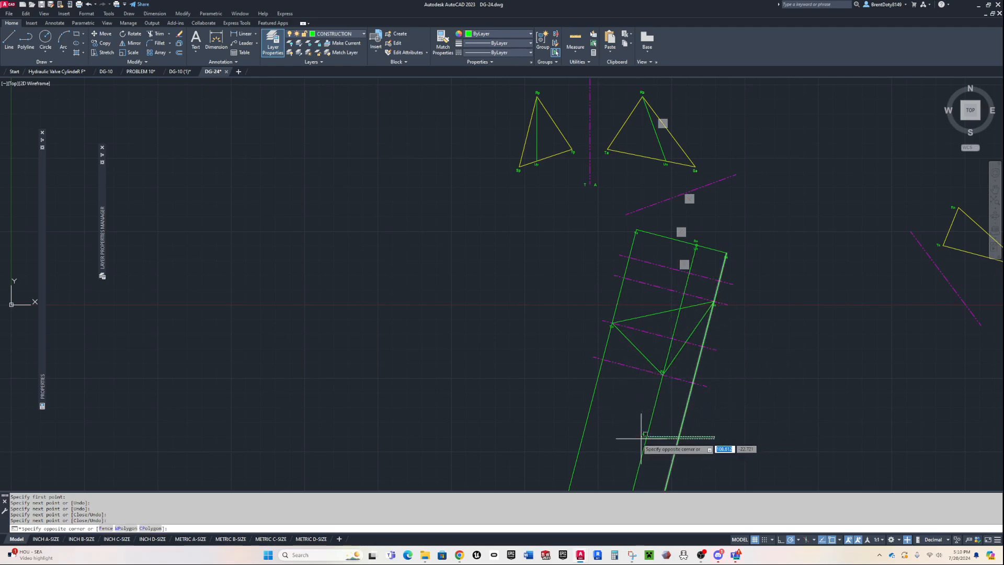
left_click(556, 439)
key("Delete")
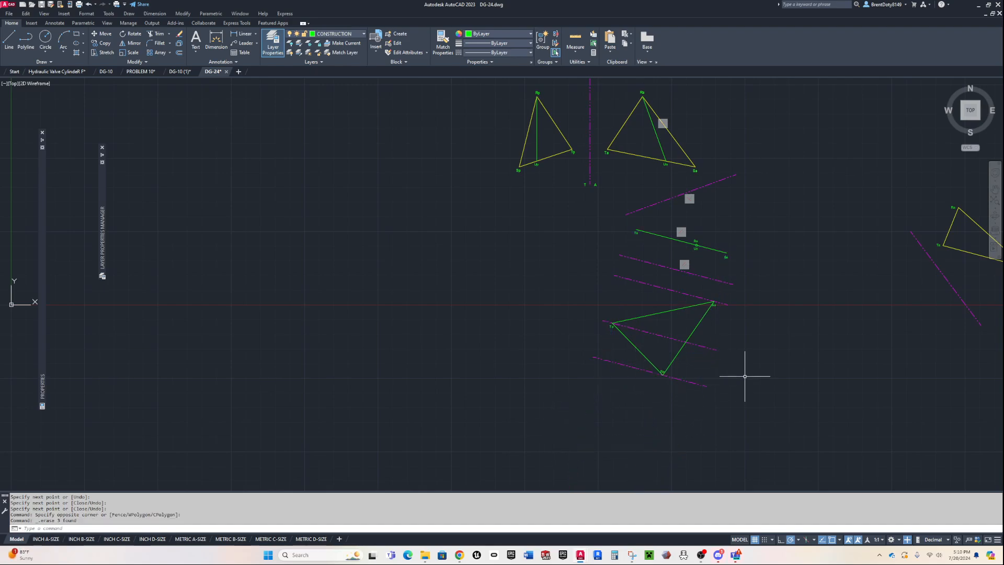
Delete the three offset phantom lines through the second auxiliary triangle's Sa, Ta and Ra corners, keeping the fold line below the edge view.
scroll(731, 343, "up", 2)
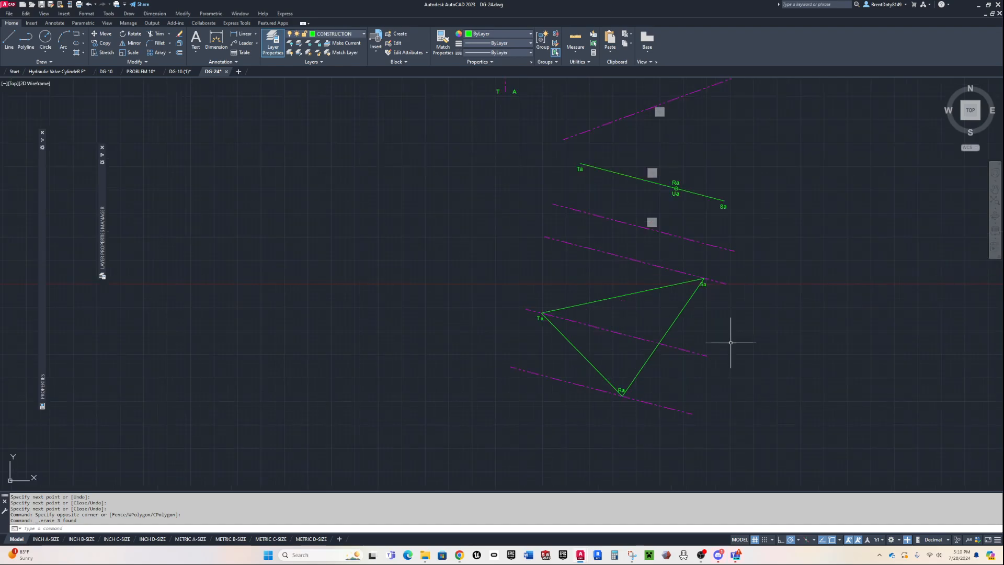
left_click(676, 408)
left_click(692, 352)
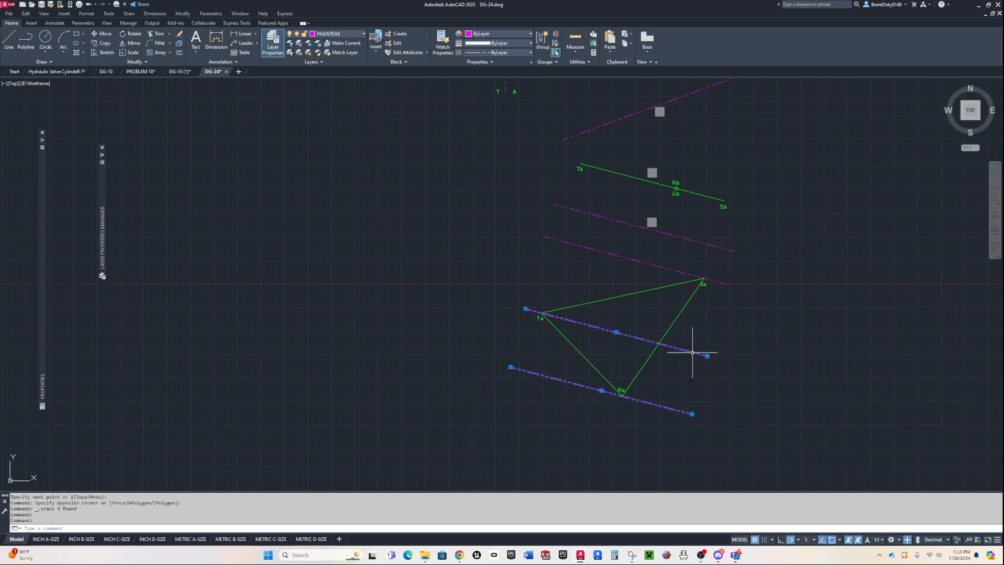
left_click(721, 283)
key("Delete")
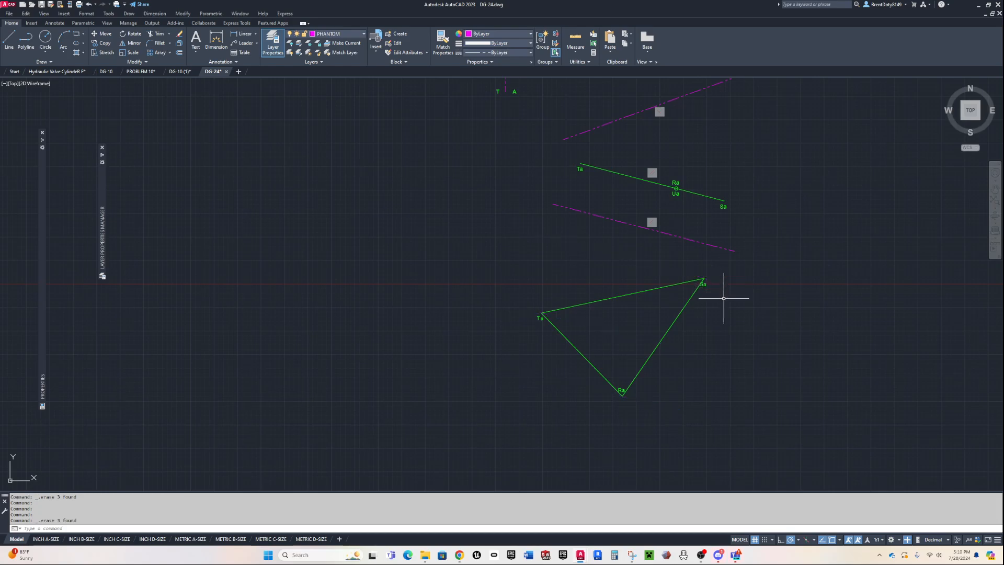
scroll(723, 342, "down", 2)
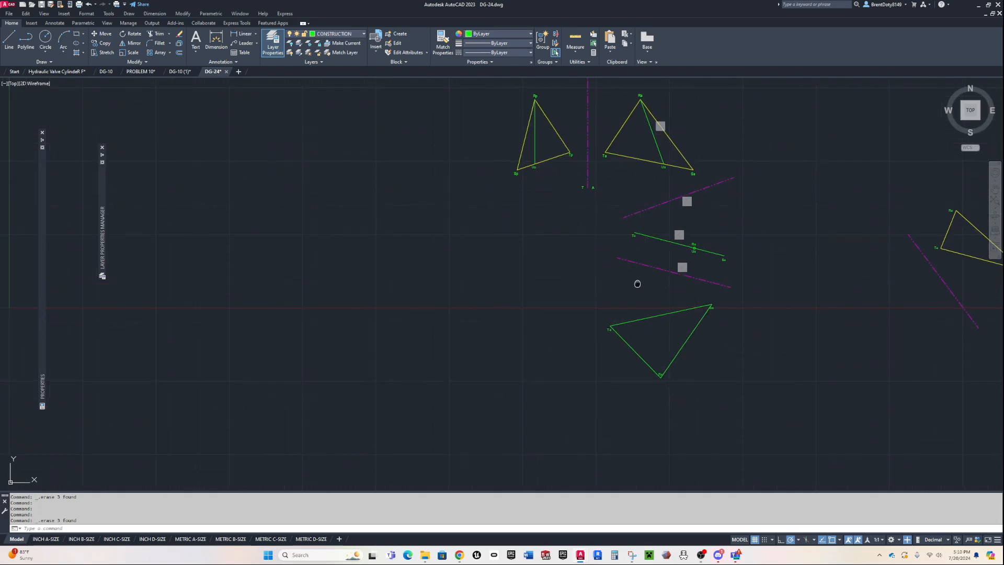
mouse_move(636, 282)
middle_mouse_down()
mouse_move(616, 313)
mouse_move(659, 327)
middle_mouse_up()
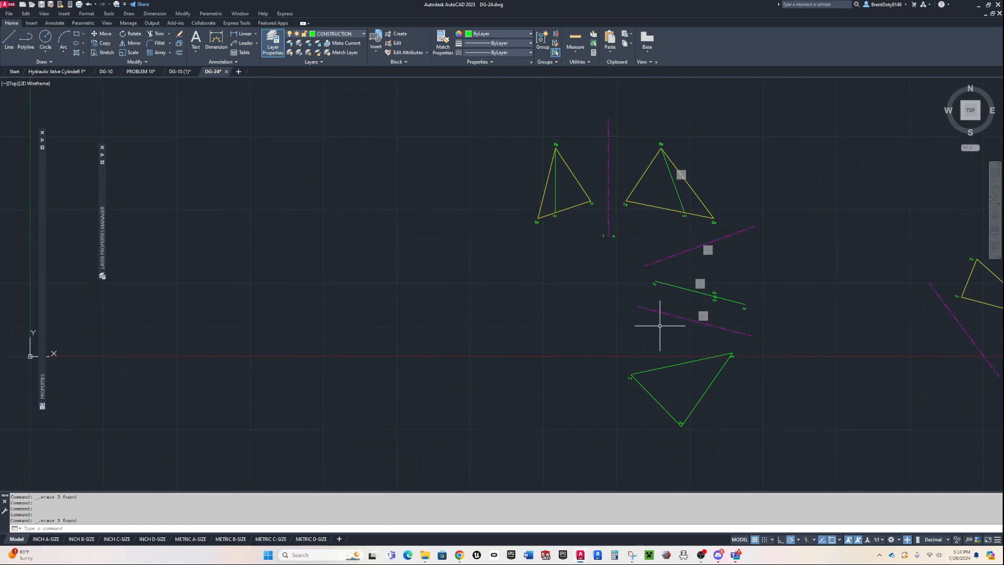